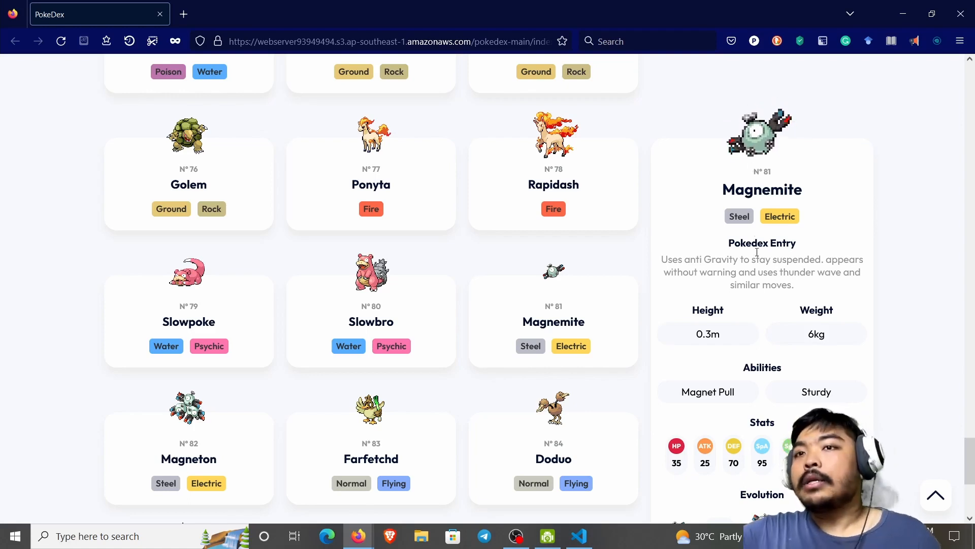
Return to the start of the PokeDex list and search it for "pika".
scroll(759, 255, "down", 1)
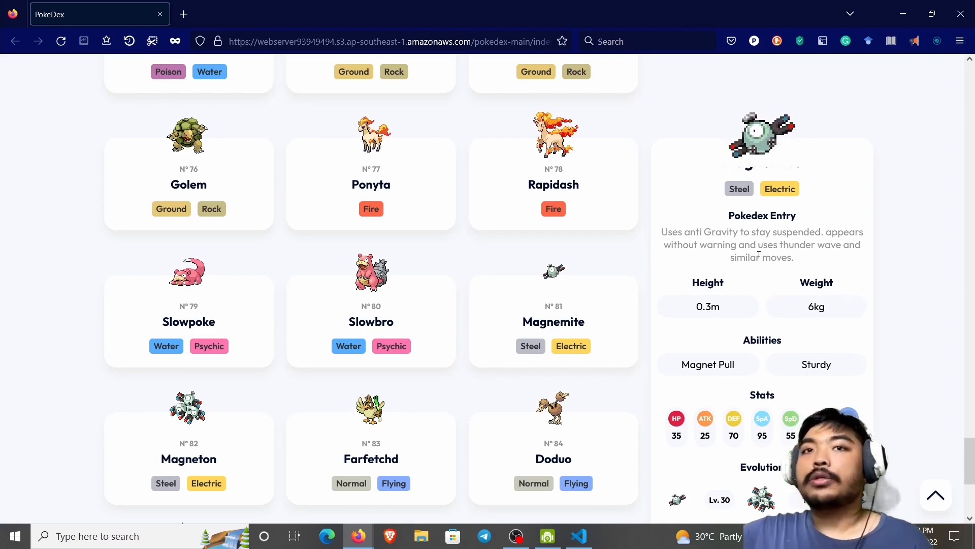
scroll(520, 288, "up", 20)
scroll(520, 288, "up", 20)
left_click(287, 95)
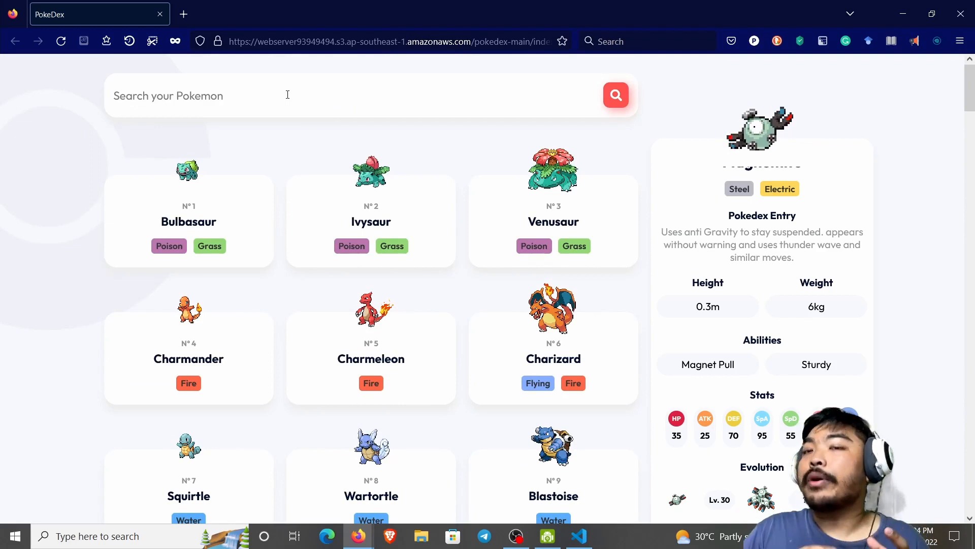
type("pi")
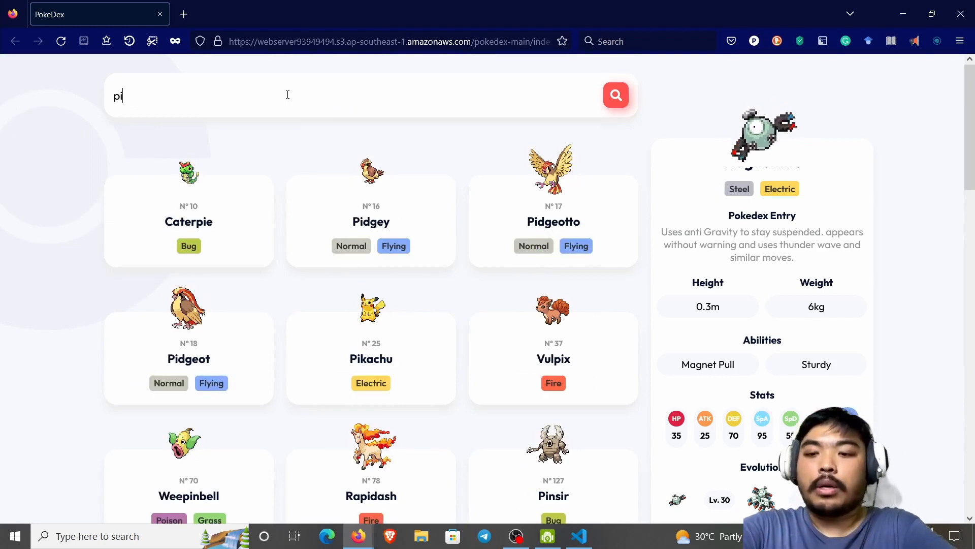
type("ka")
left_click(426, 225)
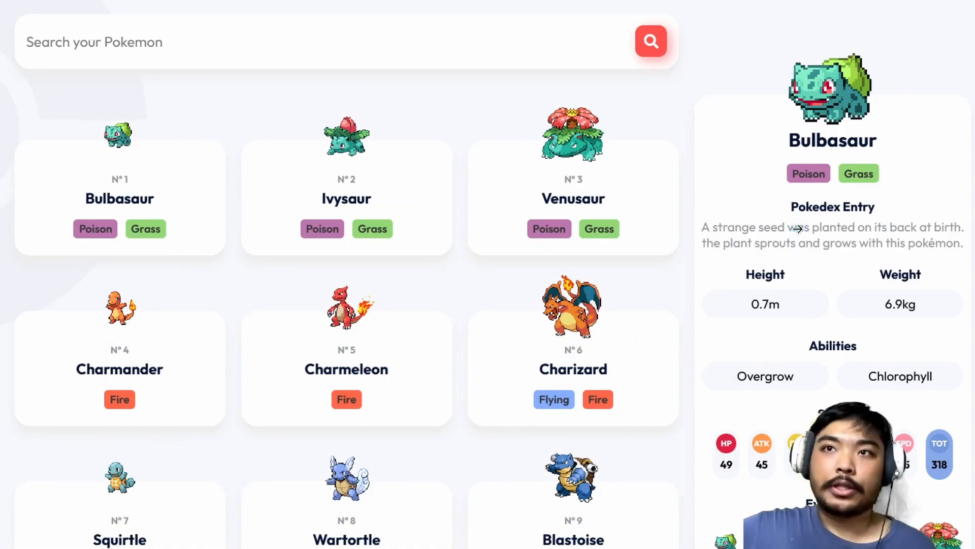
left_click(797, 228)
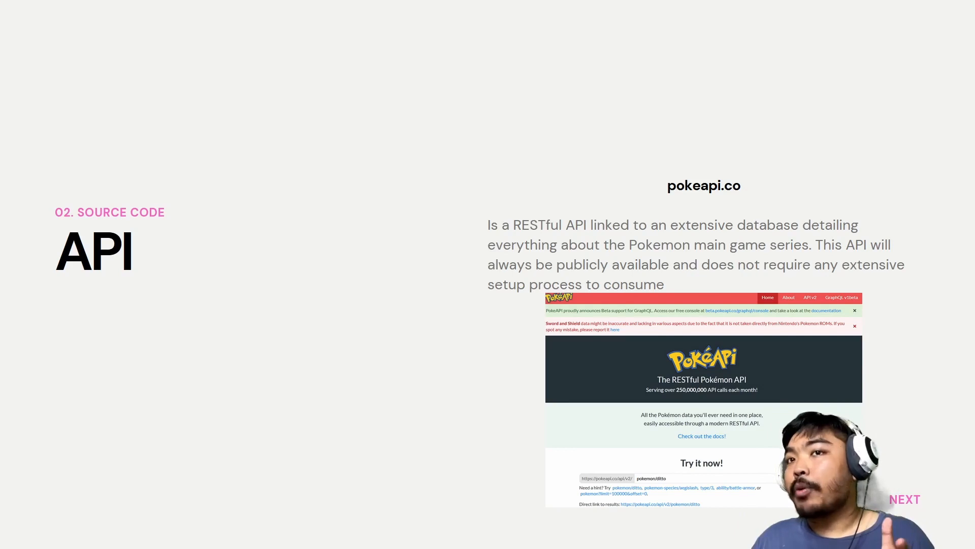
left_click(721, 282)
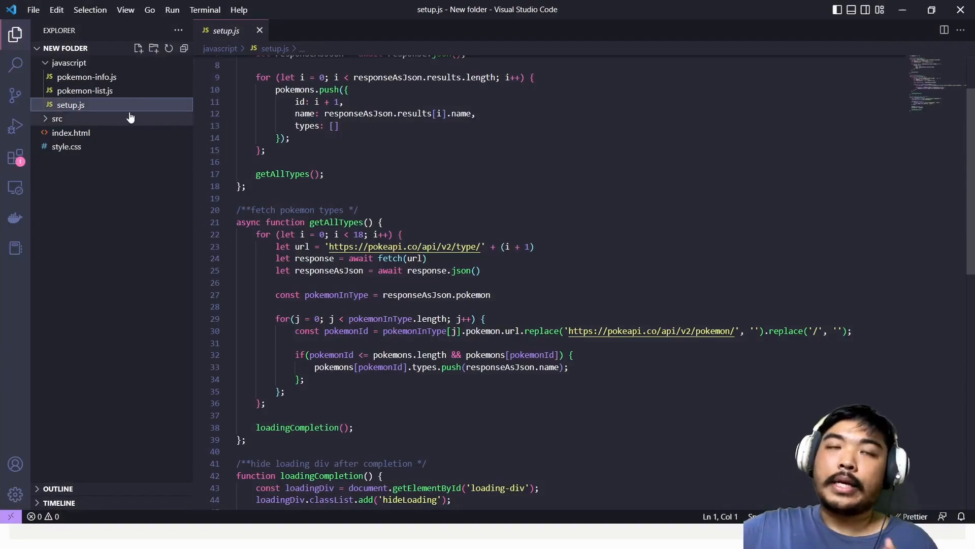
Examine setup.js, covering the getAllNames, getAllTypes and loadingCompletion functions.
scroll(445, 221, "up", 3)
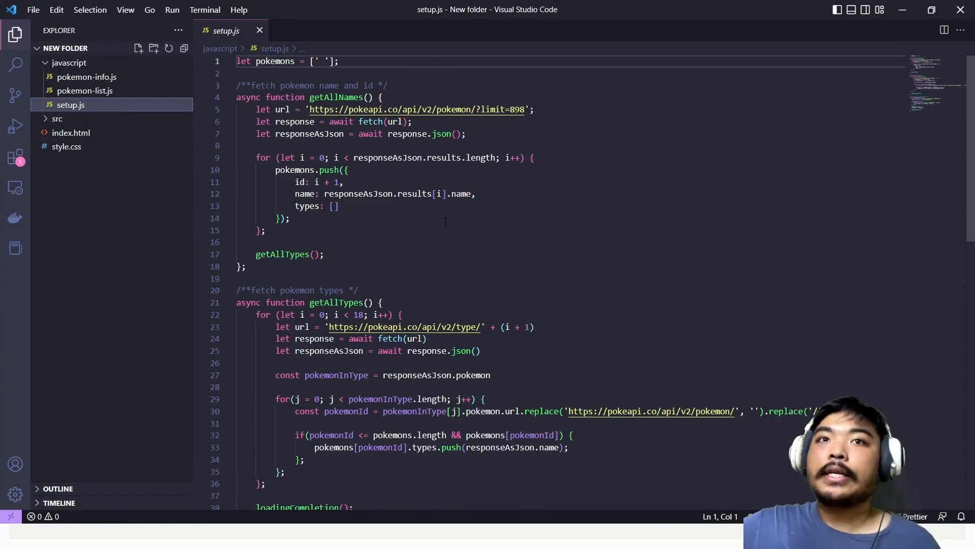
left_click_drag(237, 98, 656, 253)
left_click(656, 254)
scroll(503, 333, "down", 3)
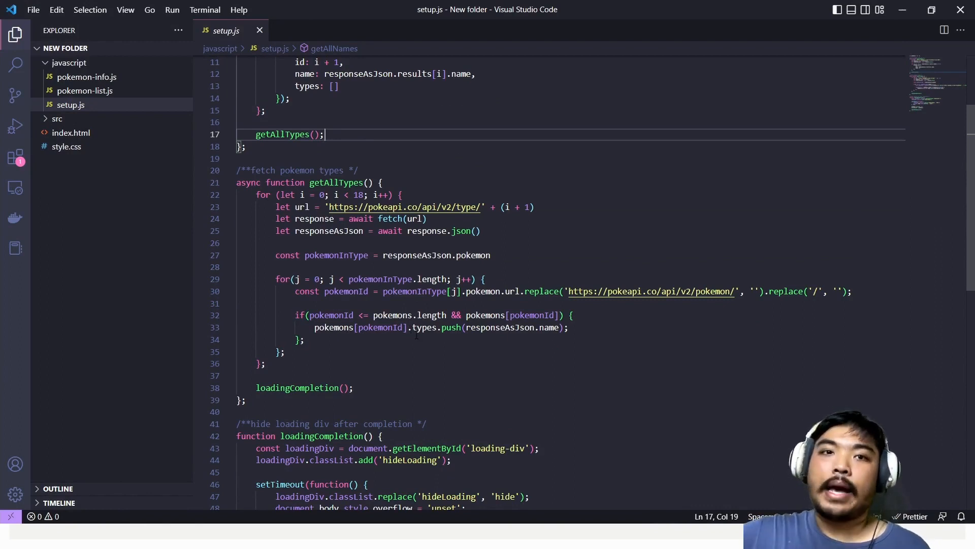
scroll(419, 330, "down", 4)
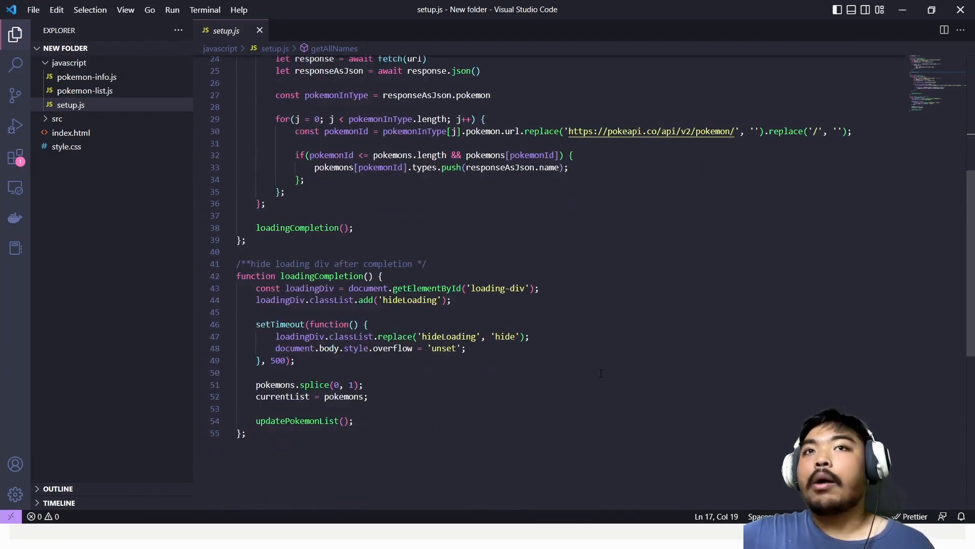
scroll(599, 379, "up", 5)
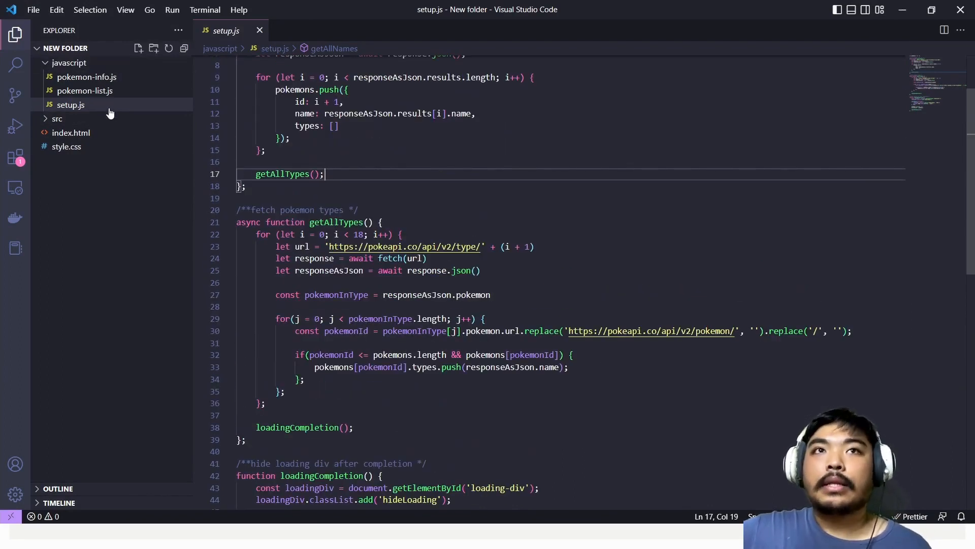
Examine the info setup functions in pokemon-info.js and the type container, search and scroll functions in pokemon-list.js.
left_click(105, 77)
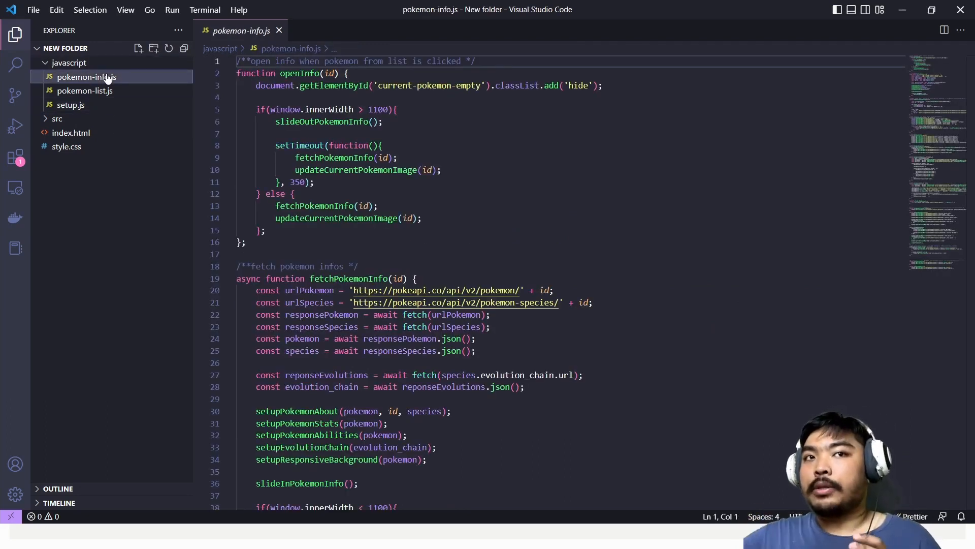
scroll(436, 262, "down", 15)
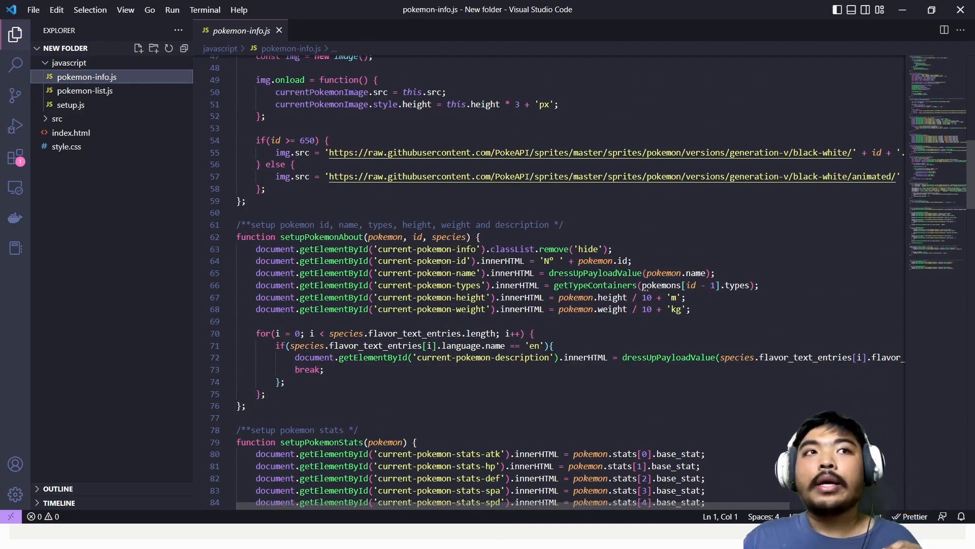
left_click(87, 90)
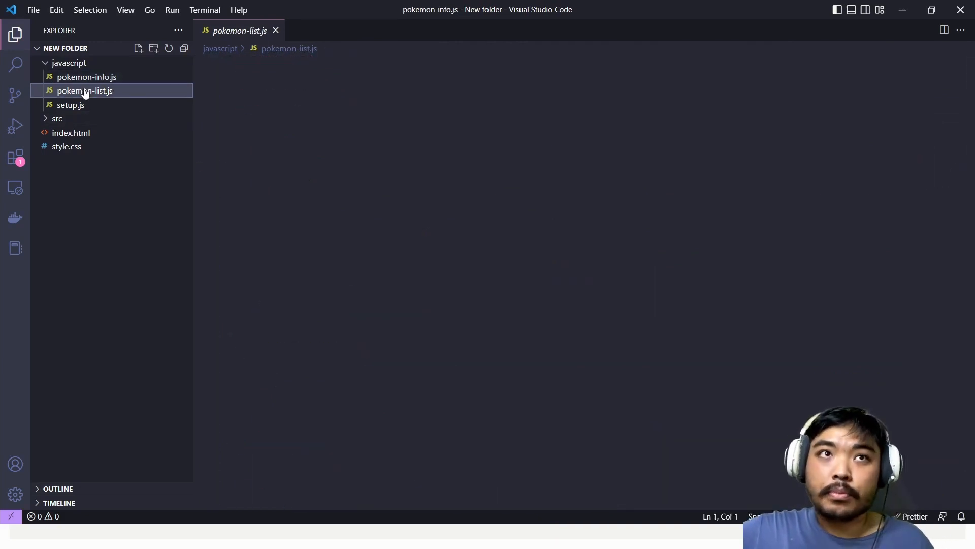
scroll(451, 234, "down", 5)
scroll(451, 235, "down", 13)
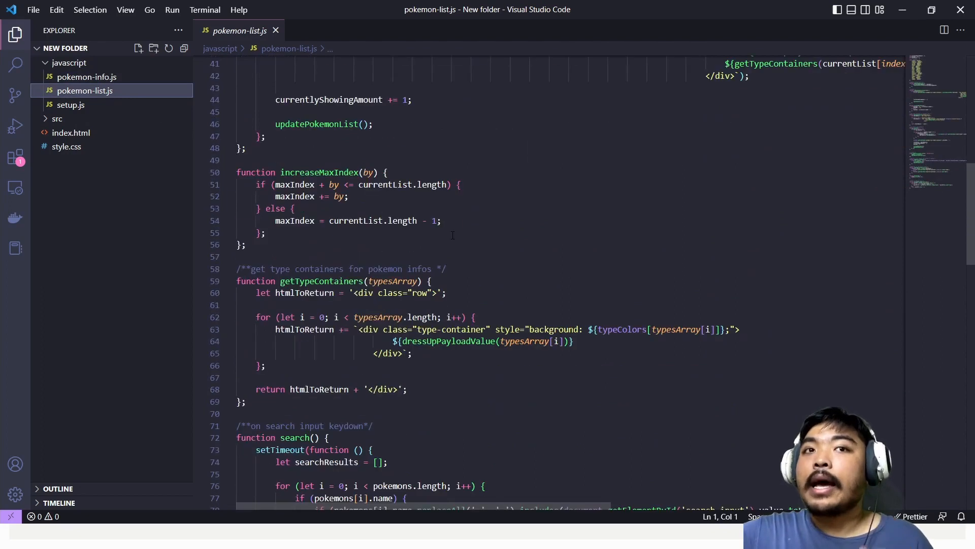
scroll(452, 235, "down", 4)
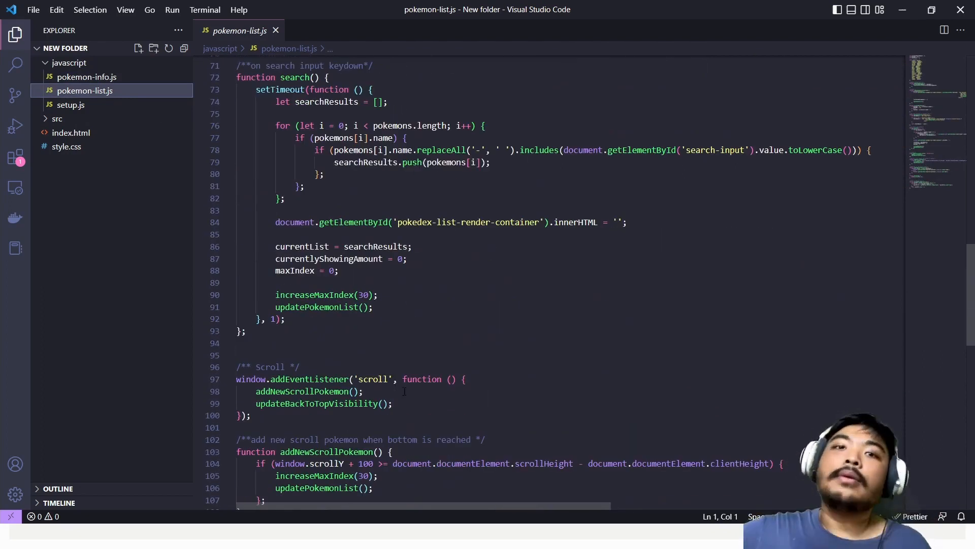
scroll(402, 387, "down", 2)
scroll(307, 356, "up", 1)
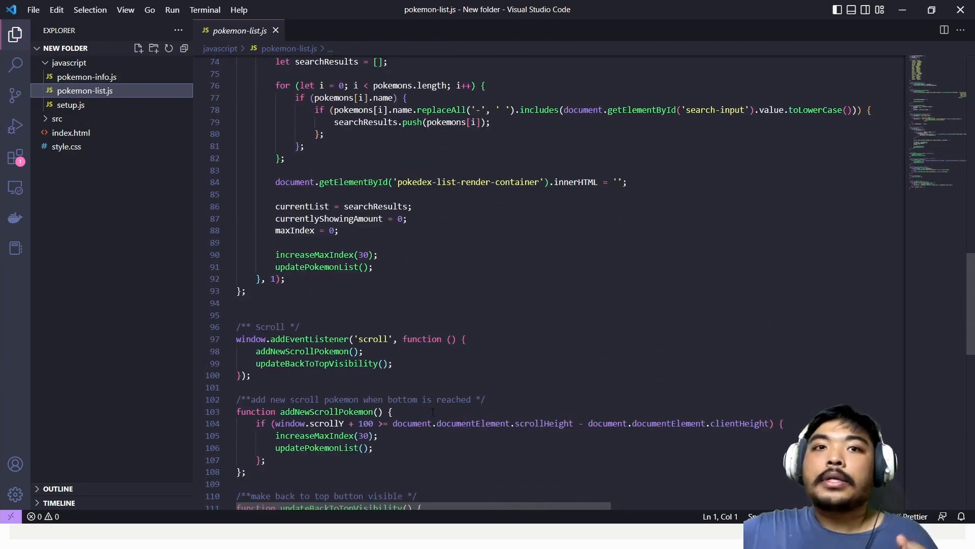
scroll(307, 355, "down", 2)
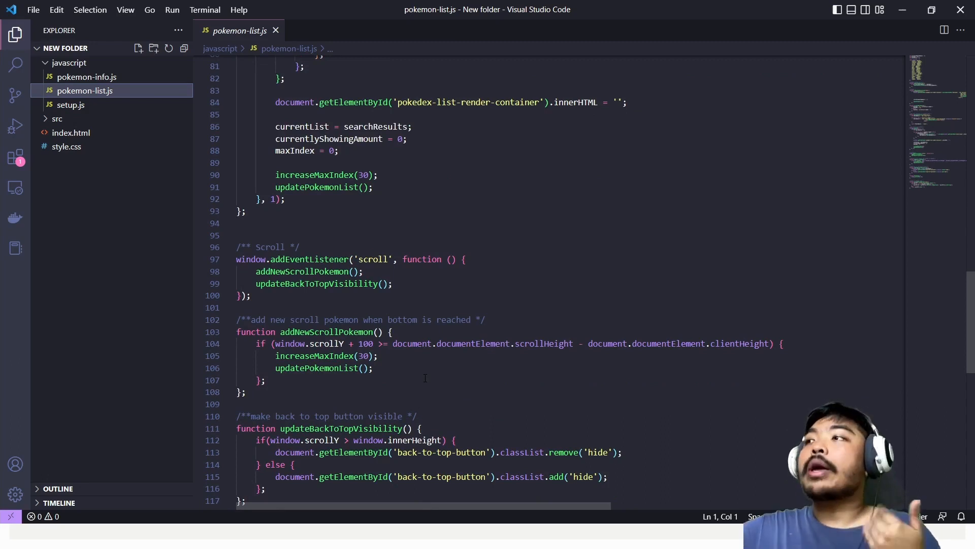
scroll(409, 387, "down", 1)
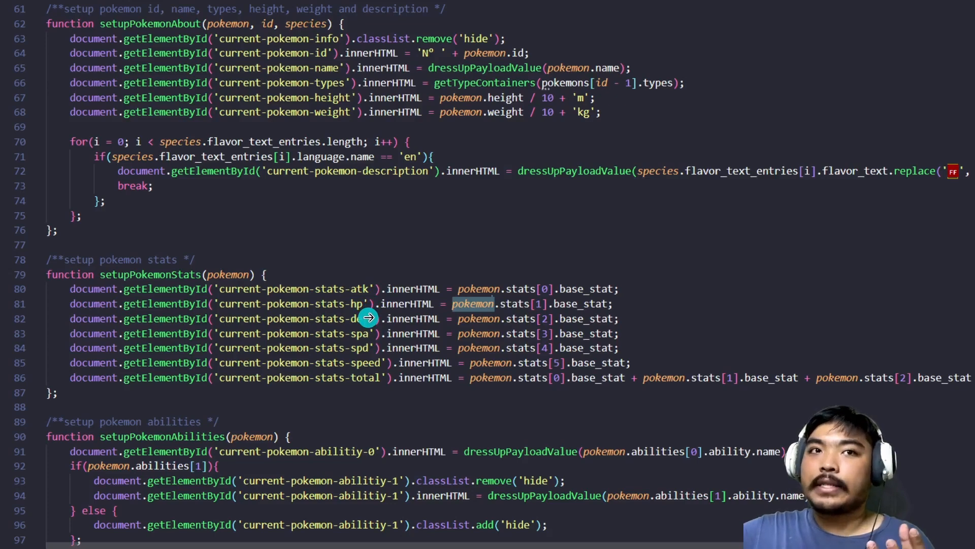
left_click(587, 346)
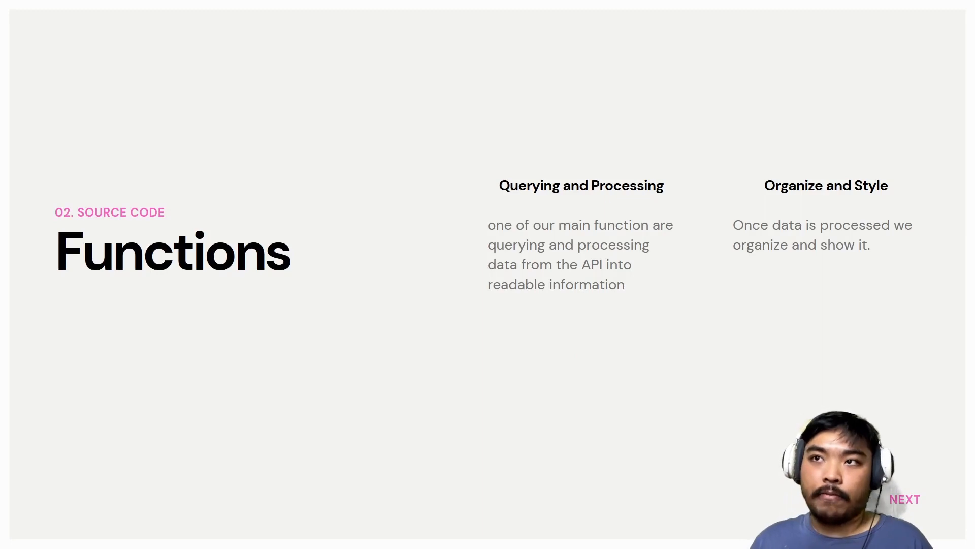
left_click(681, 311)
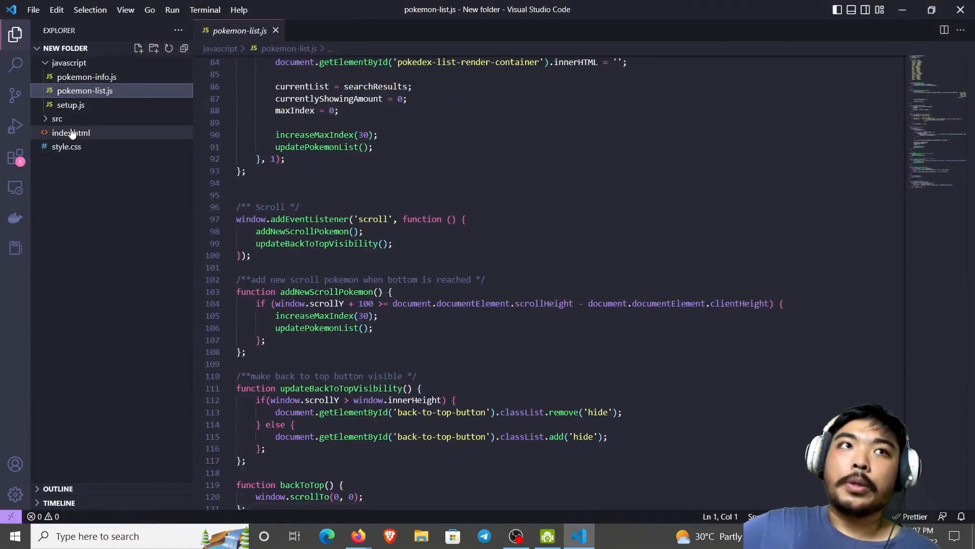
Examine the current Pokemon markup in index.html alongside the related functions in pokemon-info.js.
left_click(72, 133)
scroll(553, 321, "down", 13)
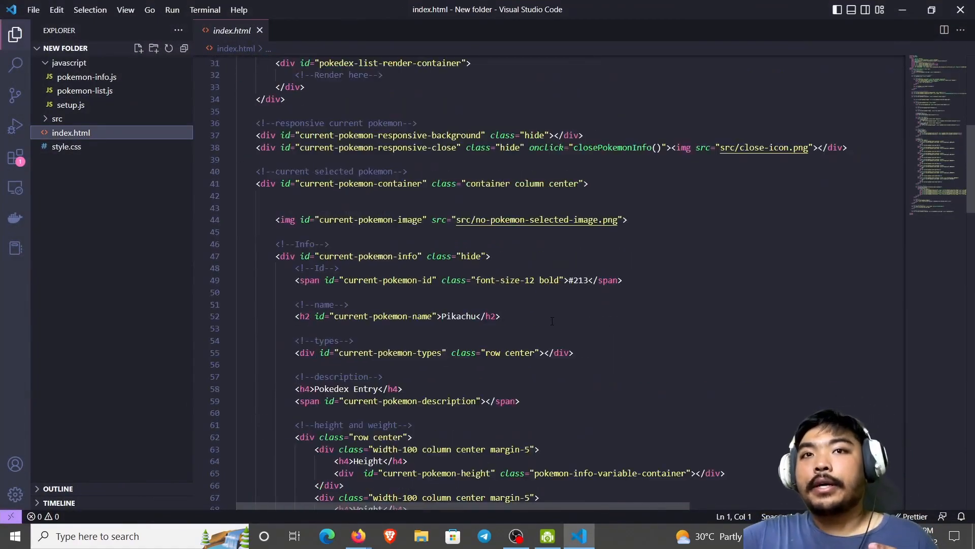
scroll(552, 321, "down", 2)
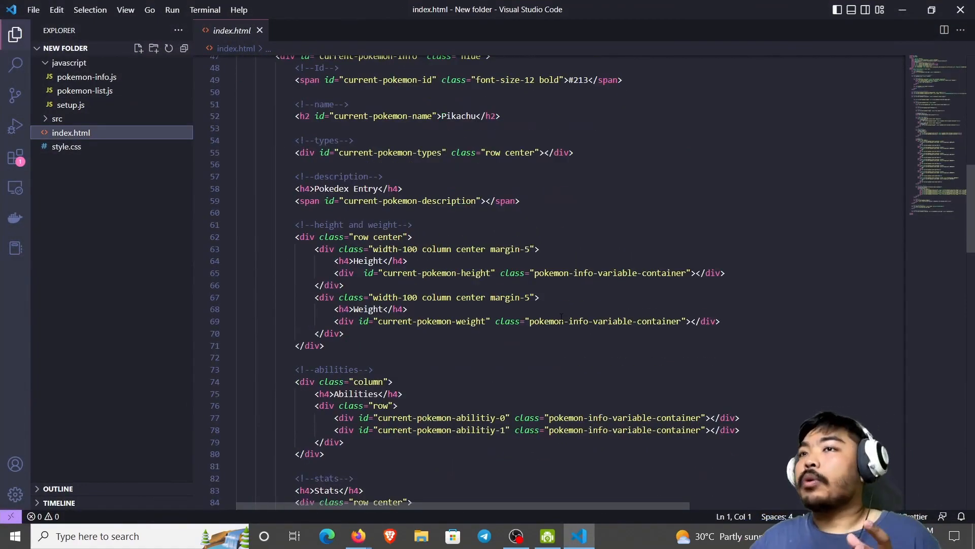
scroll(561, 318, "down", 4)
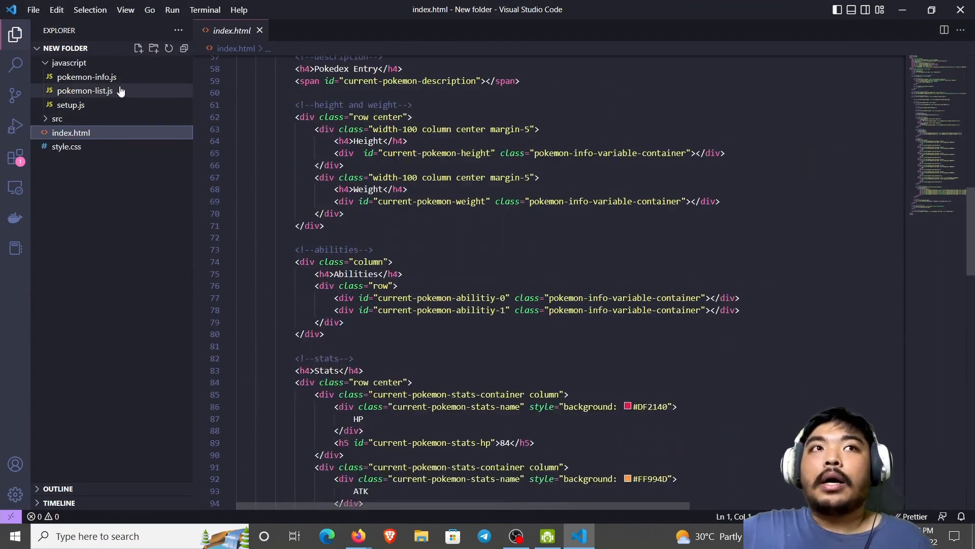
left_click(120, 92)
left_click(122, 78)
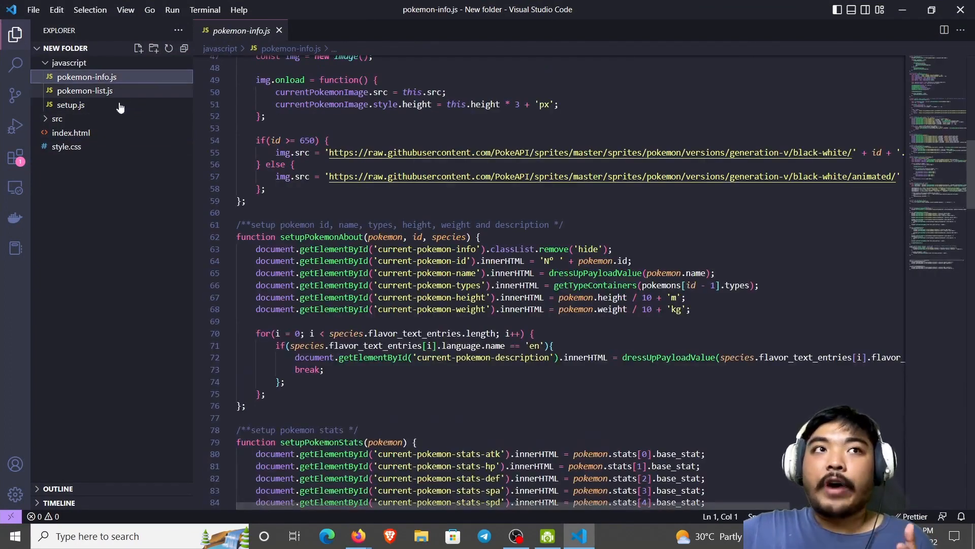
left_click(95, 133)
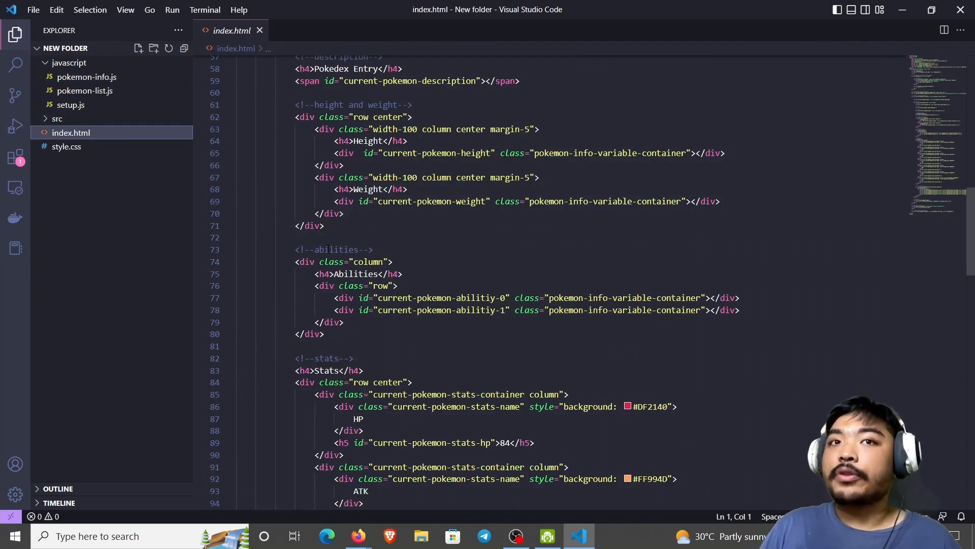
scroll(455, 241, "down", 2)
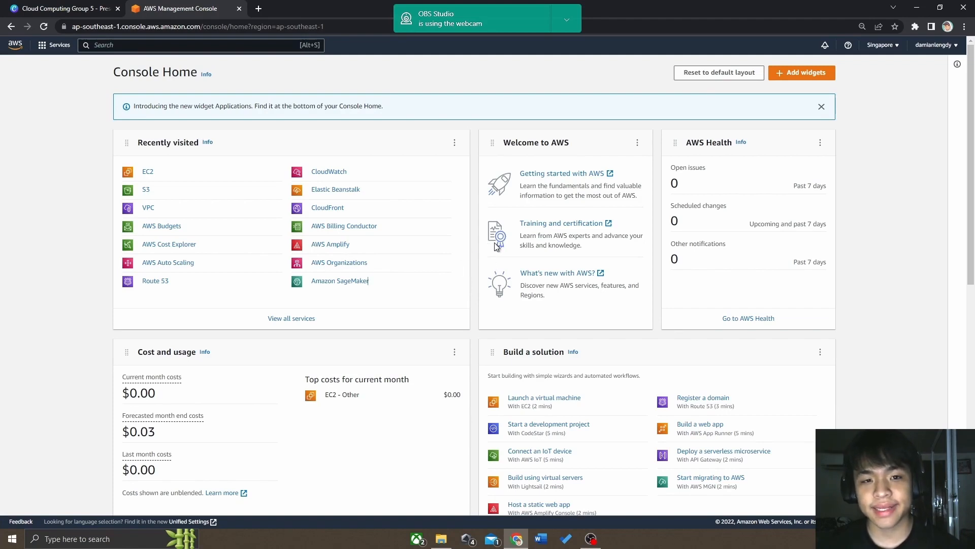
Go to the Security Groups of the AWS EC2 service and open the form for creating a new security group.
left_click(56, 45)
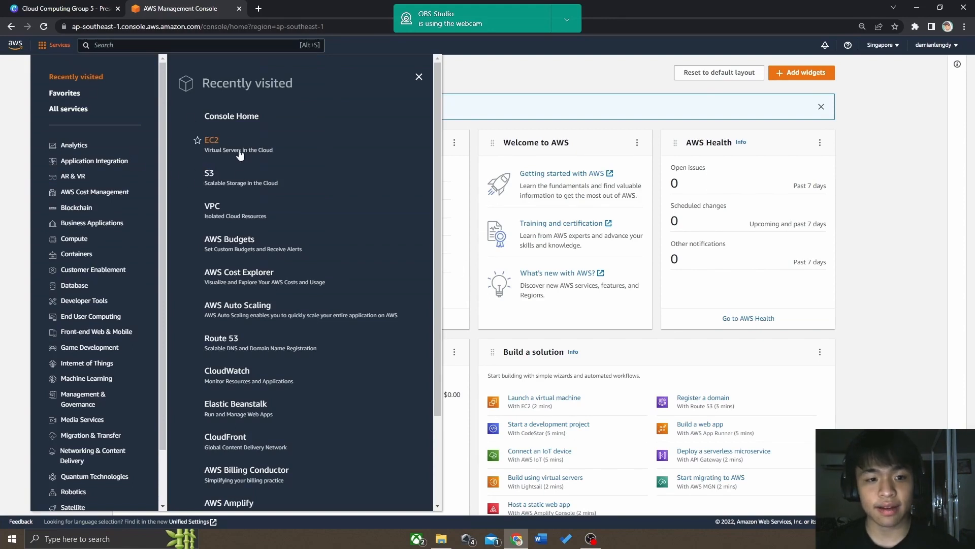
left_click(221, 146)
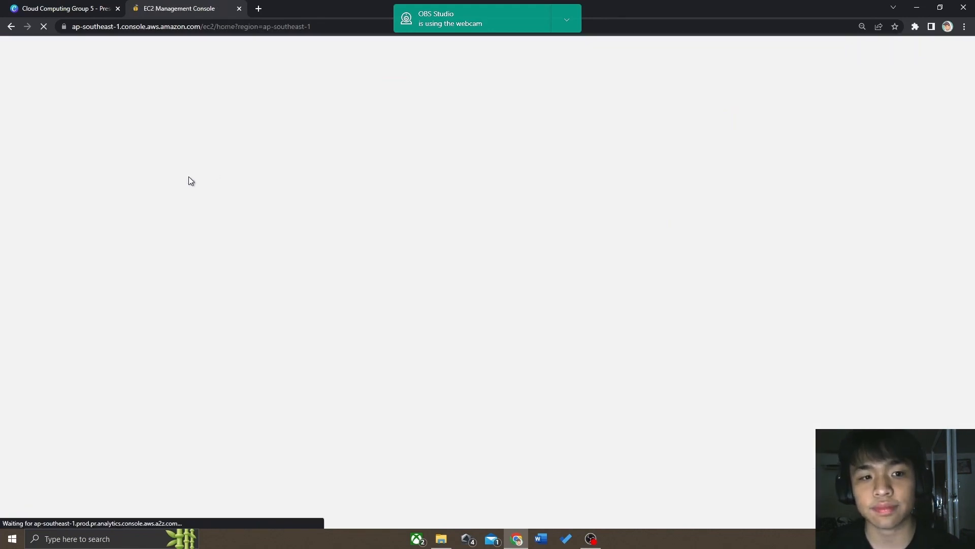
scroll(30, 268, "down", 2)
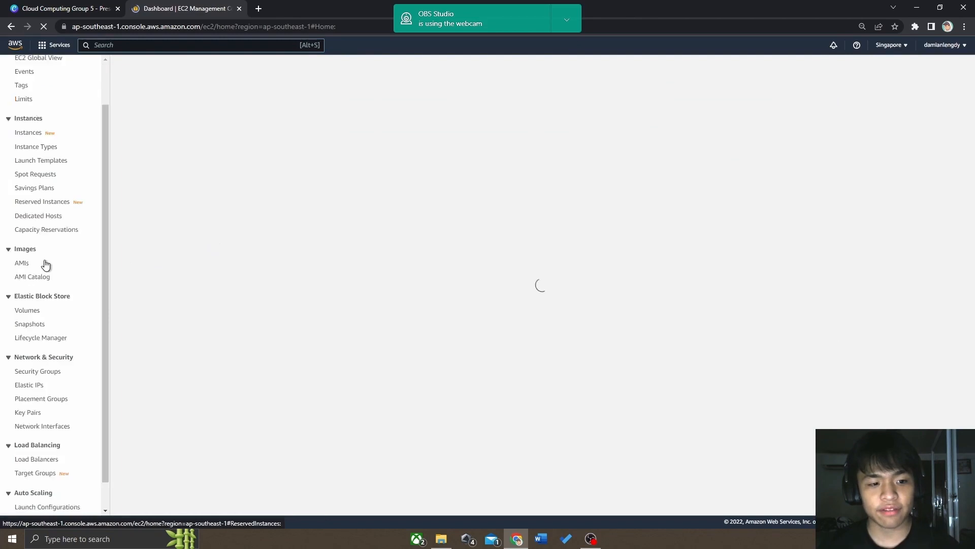
left_click(46, 342)
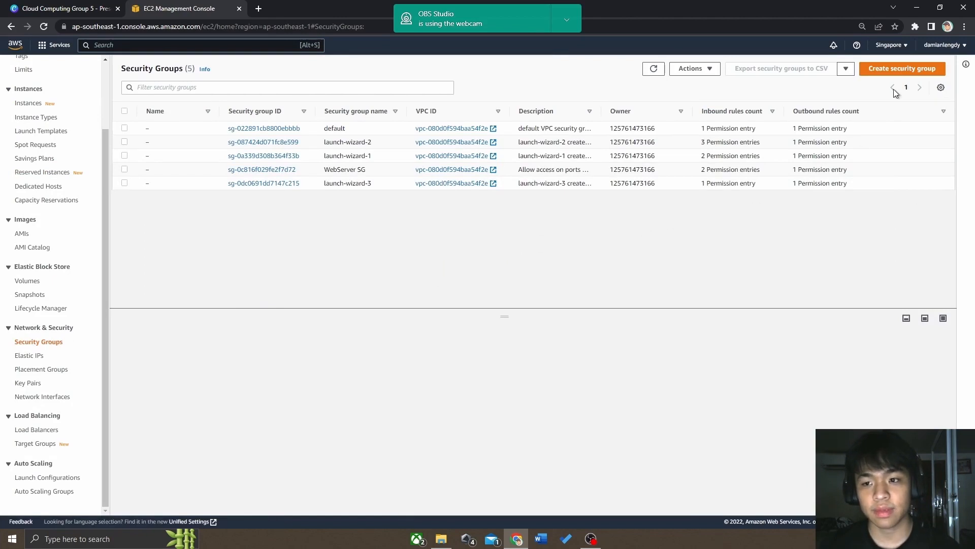
left_click(898, 69)
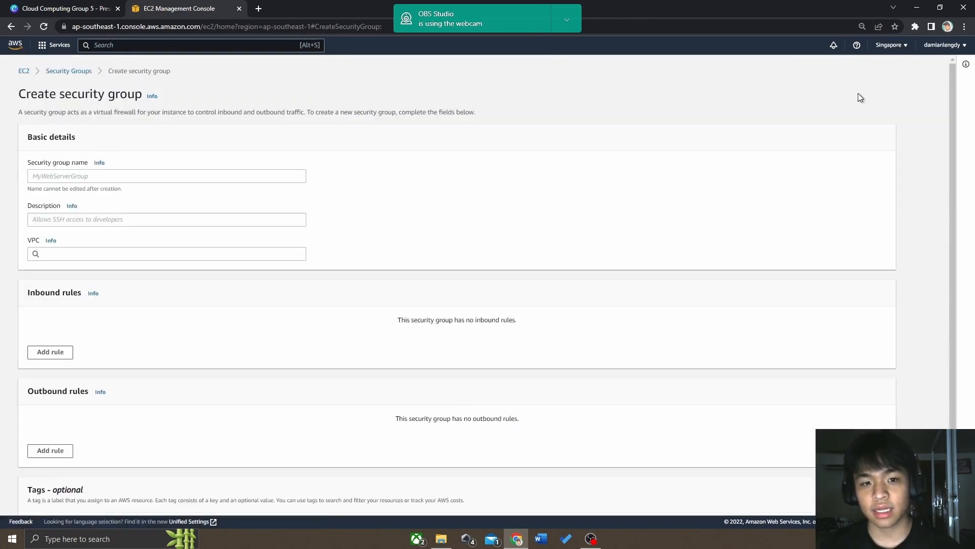
Name the new security group "Test" and describe it as "Allows access to port 20 and port 80".
left_click(81, 176)
type("Test")
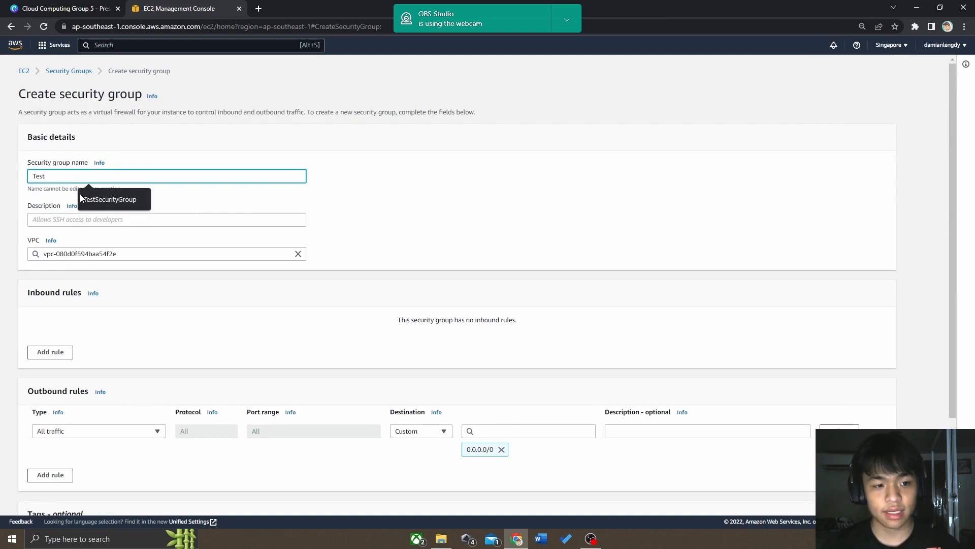
left_click(403, 189)
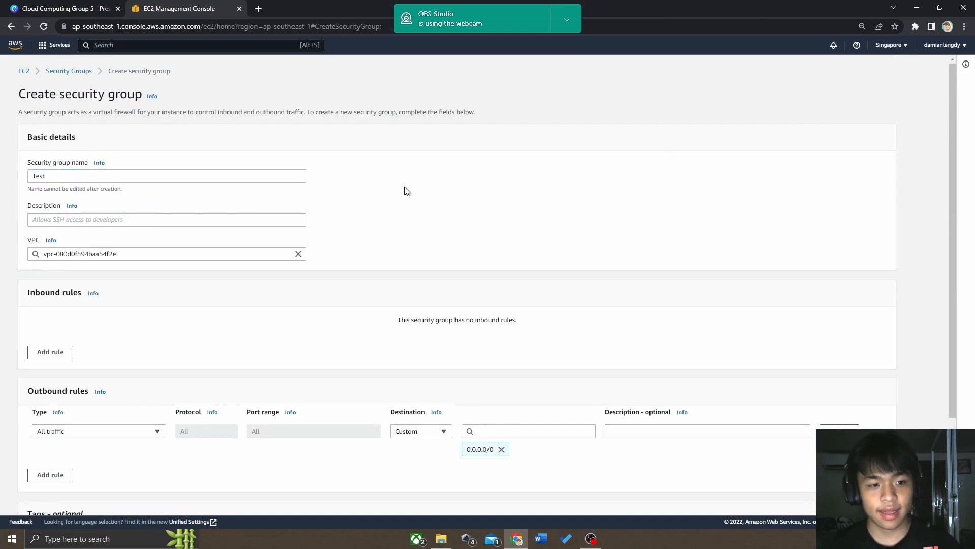
left_click(130, 220)
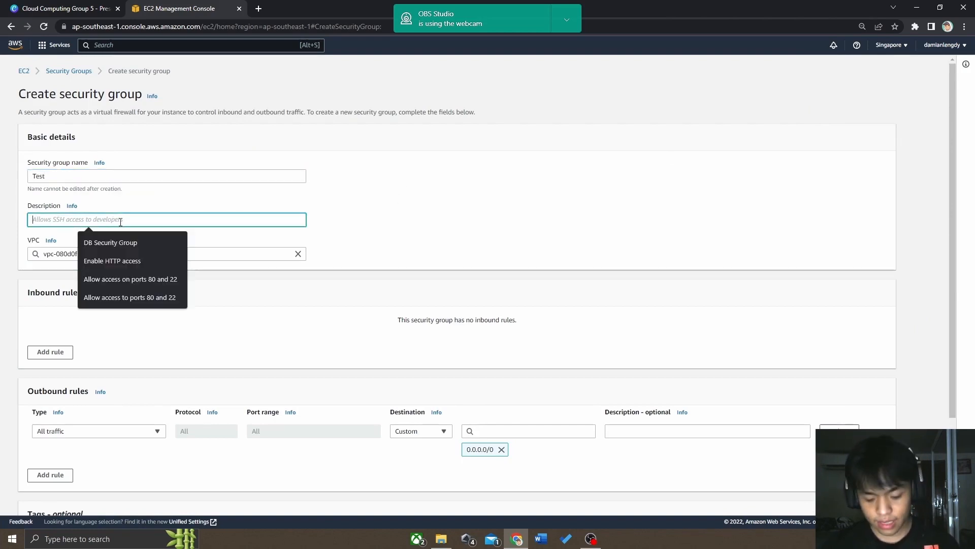
type("Allows a")
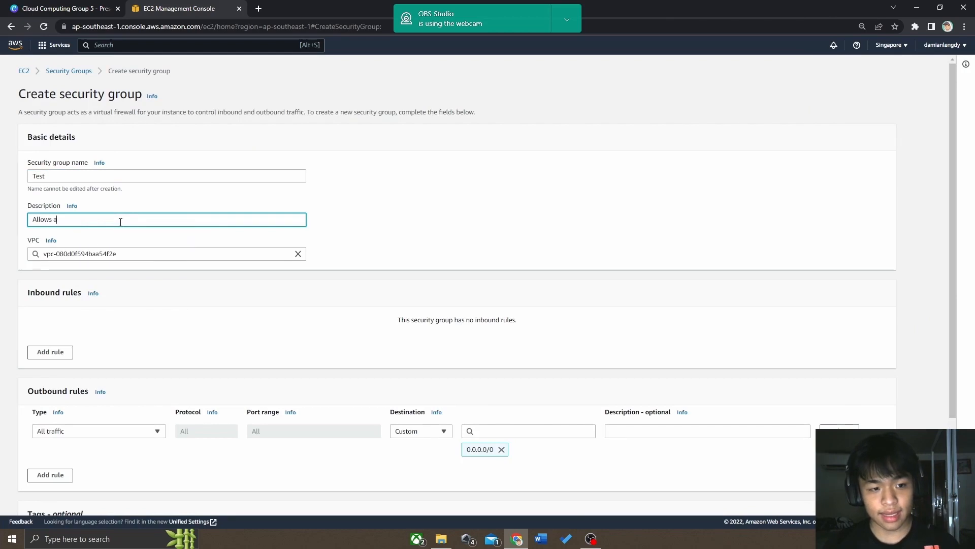
type("ccess to por")
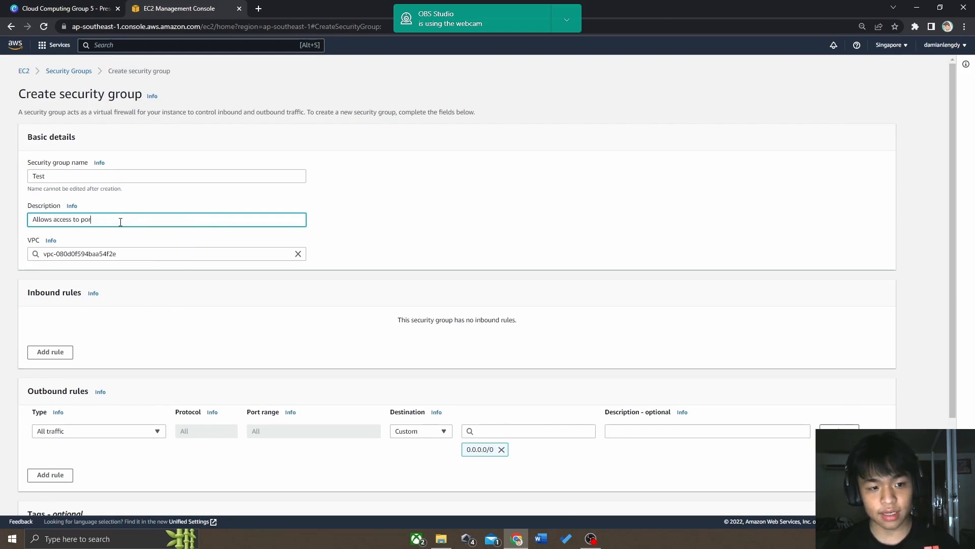
type("t 20 and port 80")
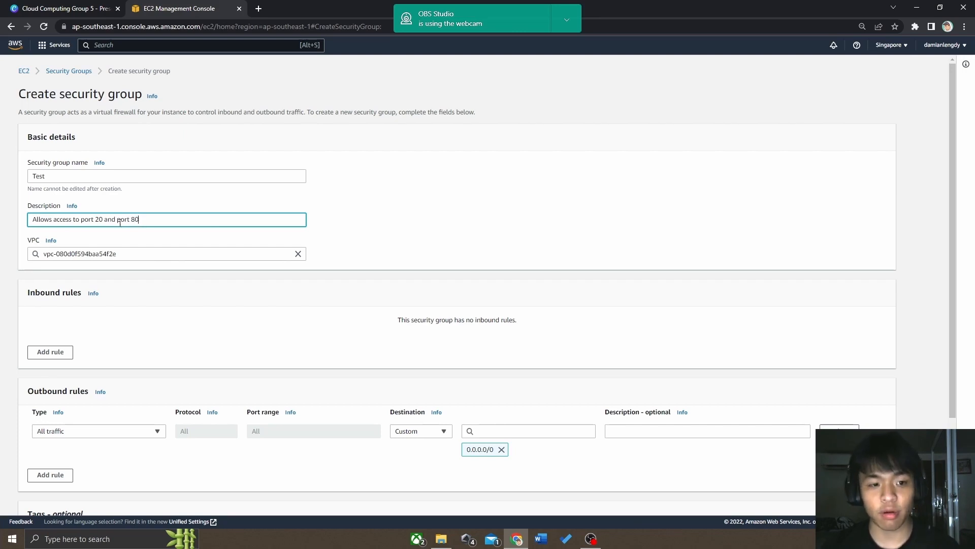
left_click_drag(102, 219, 144, 219)
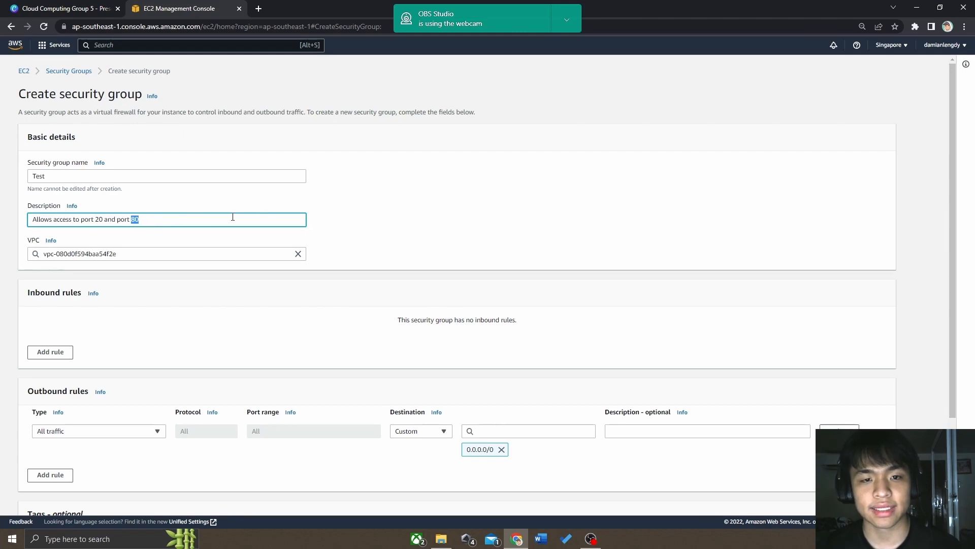
left_click(390, 219)
Add two inbound rules to the security group, one of type SSH and one of type HTTP.
scroll(218, 318, "down", 2)
scroll(120, 288, "up", 2)
scroll(66, 253, "down", 1)
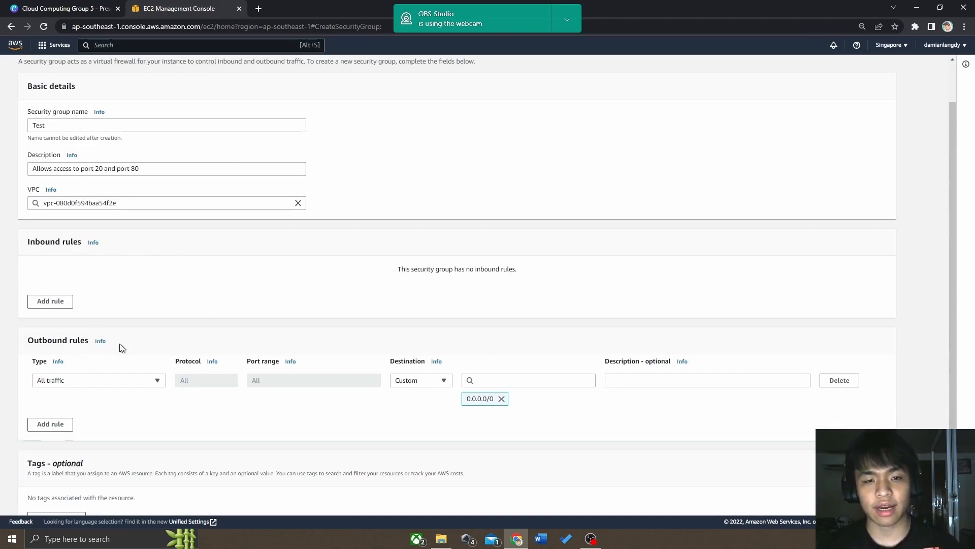
left_click(60, 303)
left_click(53, 308)
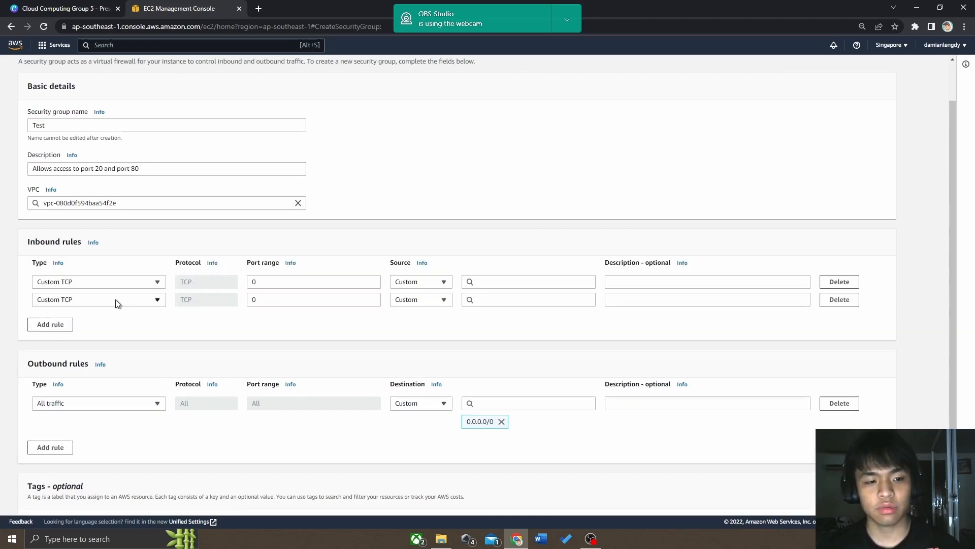
left_click(110, 287)
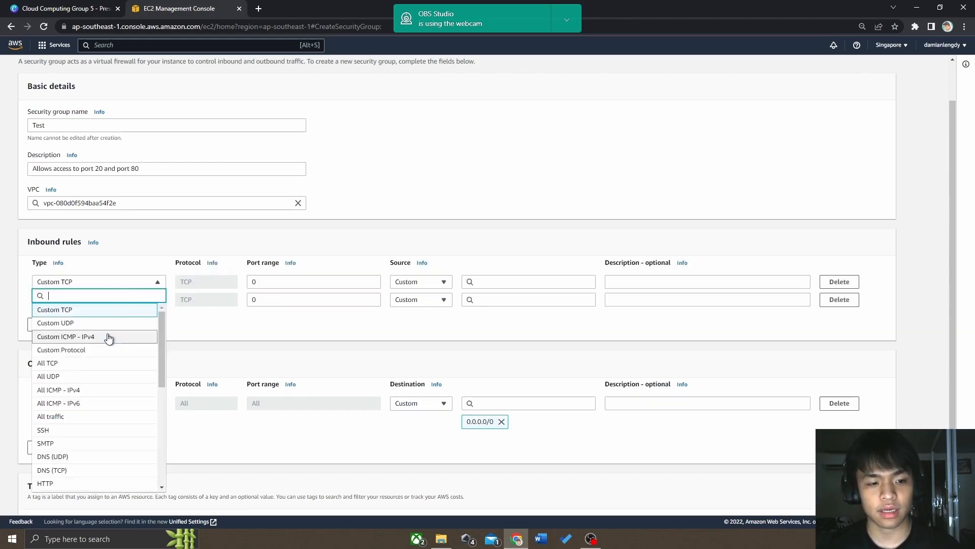
left_click(71, 429)
left_click(108, 304)
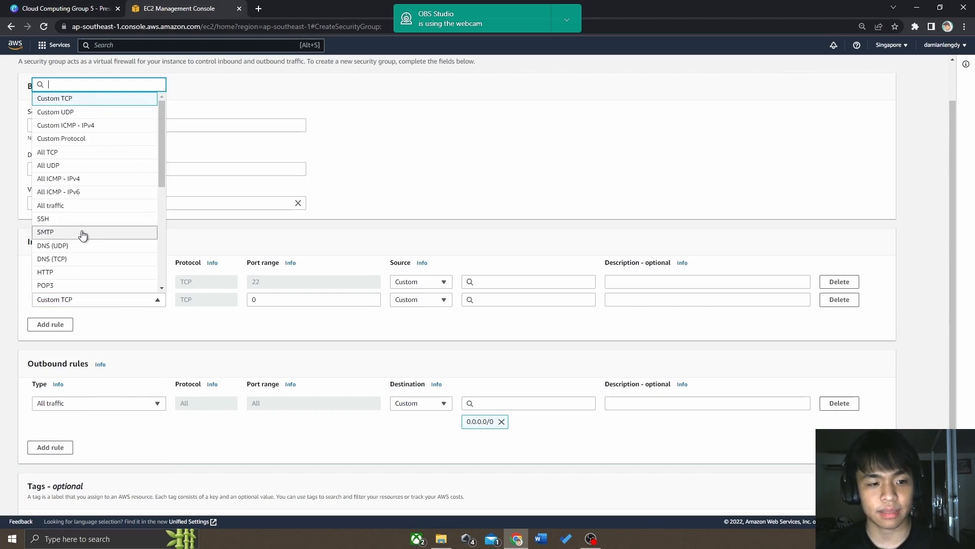
type("HT")
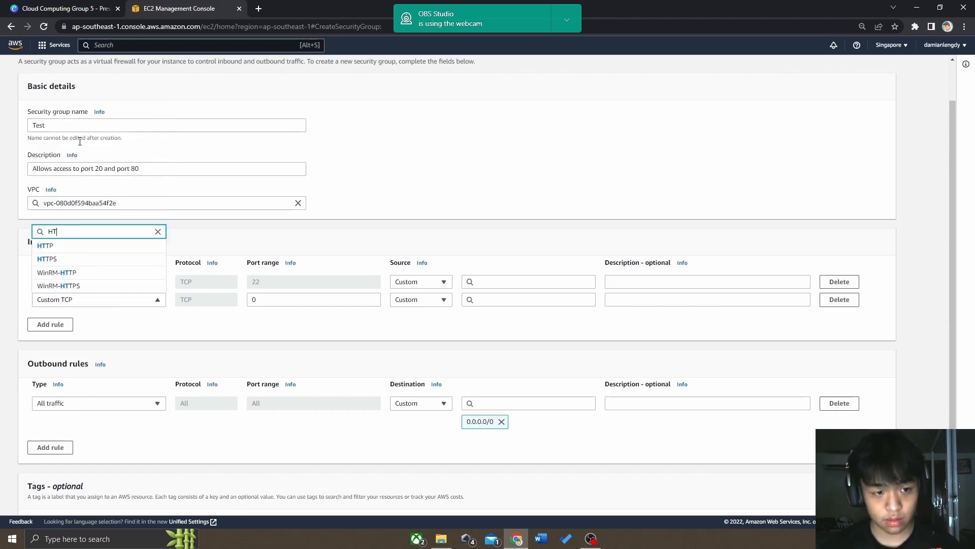
type("TP")
left_click(77, 246)
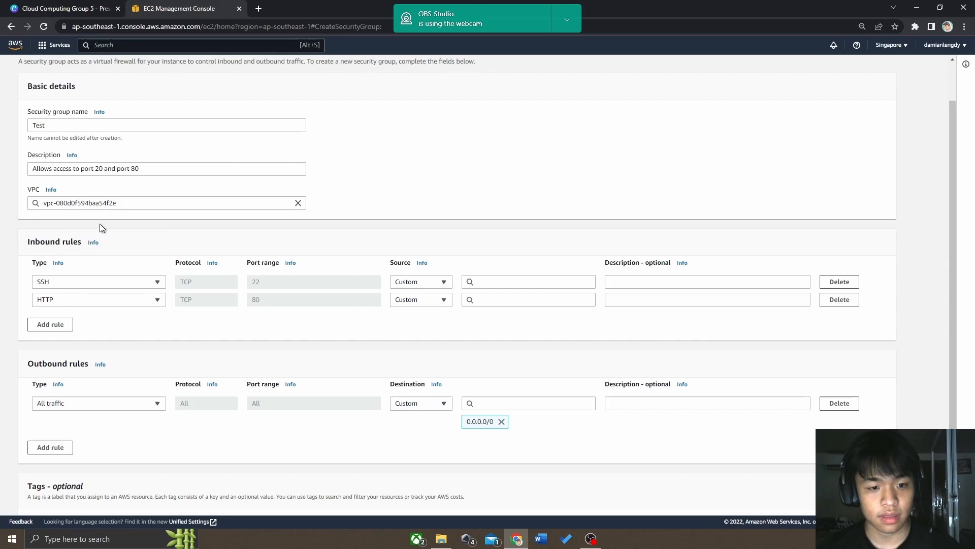
Set the SSH rule's source to My IP and the HTTP rule's source to Anywhere-IPv4, and create the security group.
left_click(415, 284)
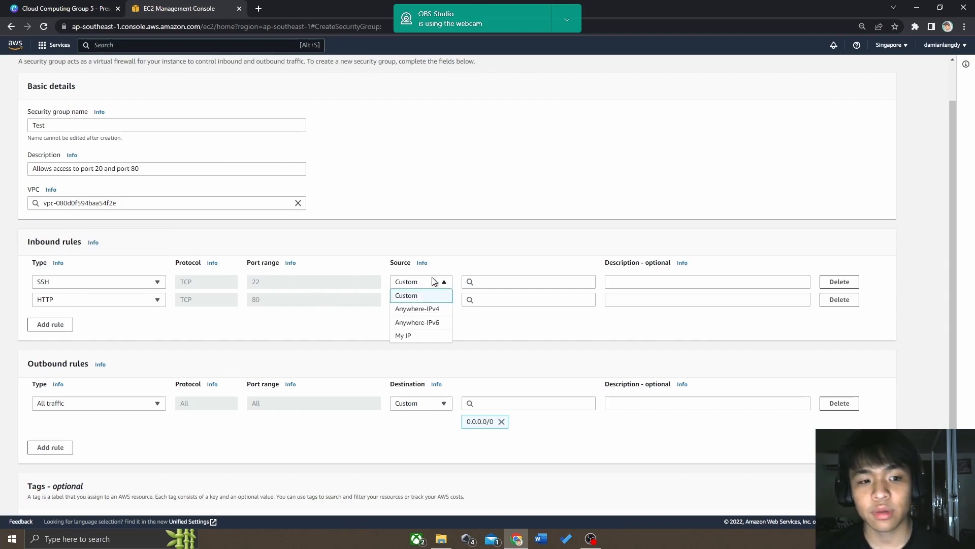
left_click(406, 335)
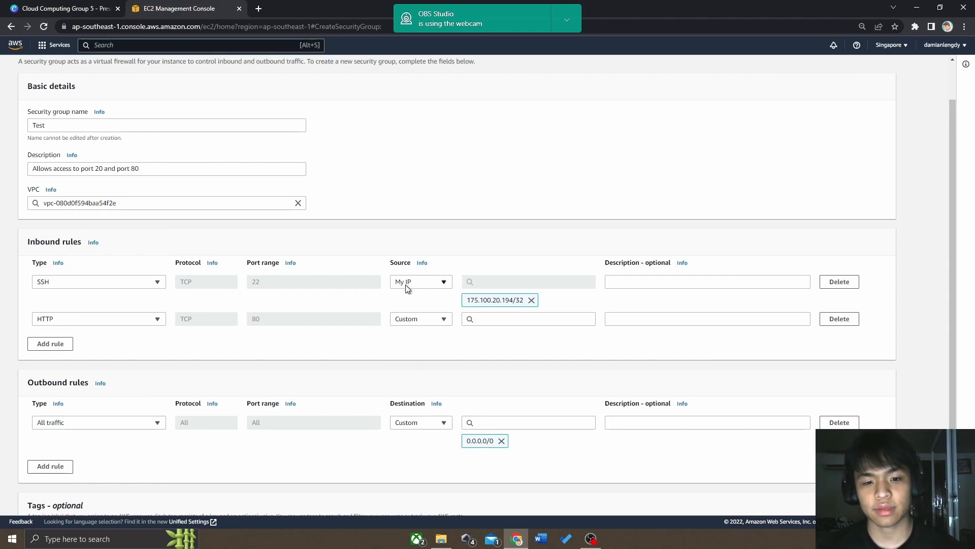
left_click(422, 321)
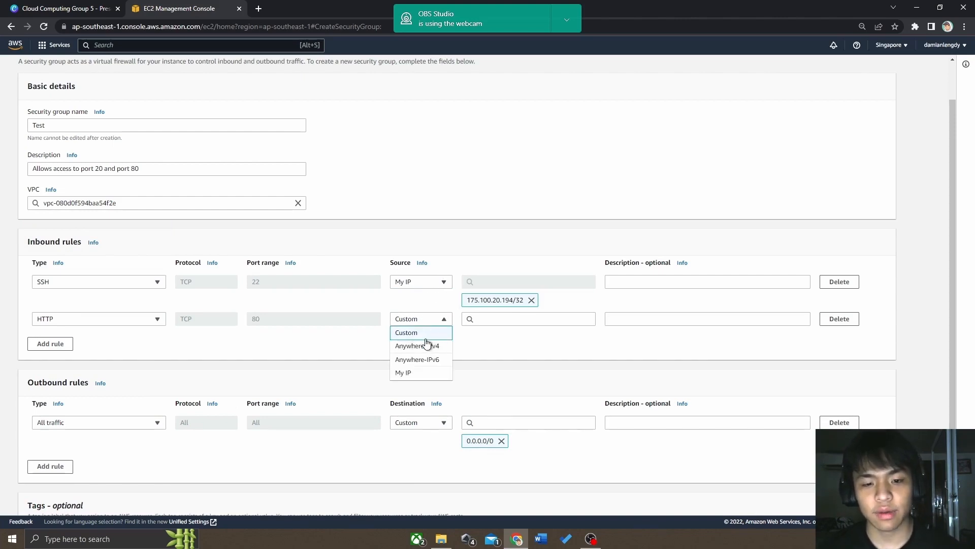
left_click(435, 346)
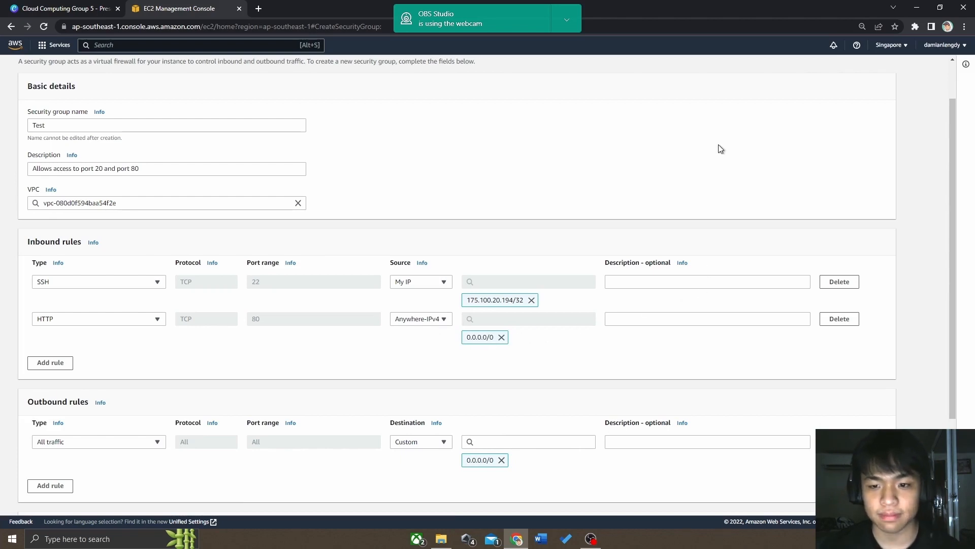
scroll(683, 275, "down", 2)
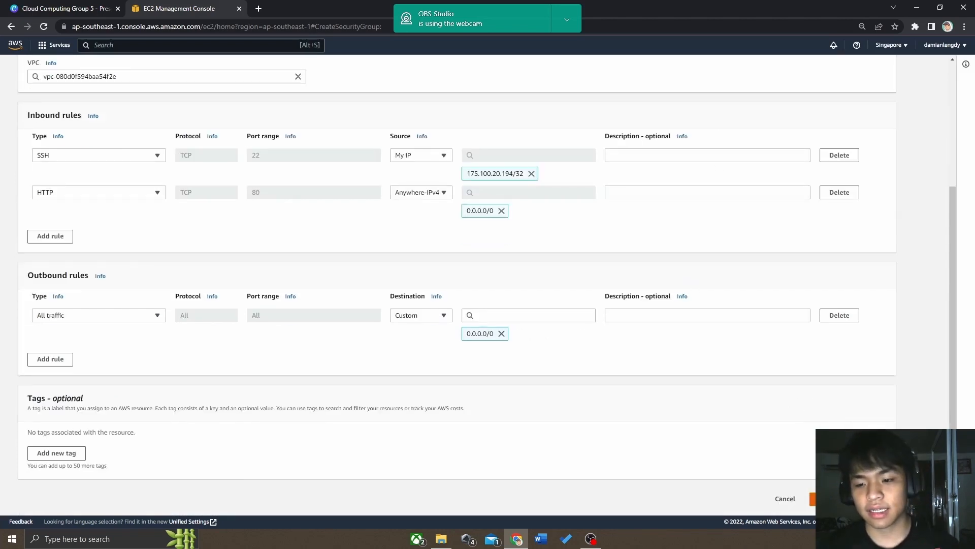
left_click(853, 498)
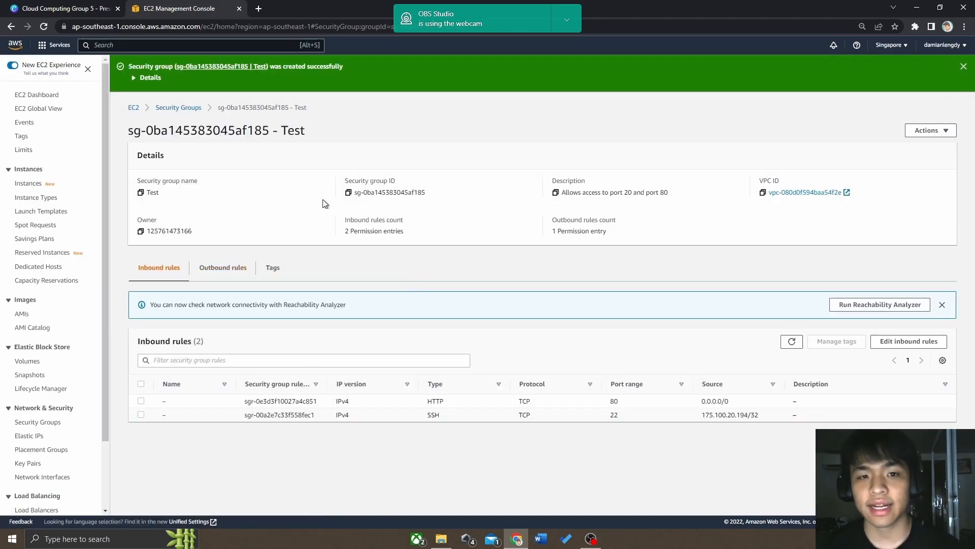
Start launching a new EC2 instance and name it "Test".
left_click(29, 184)
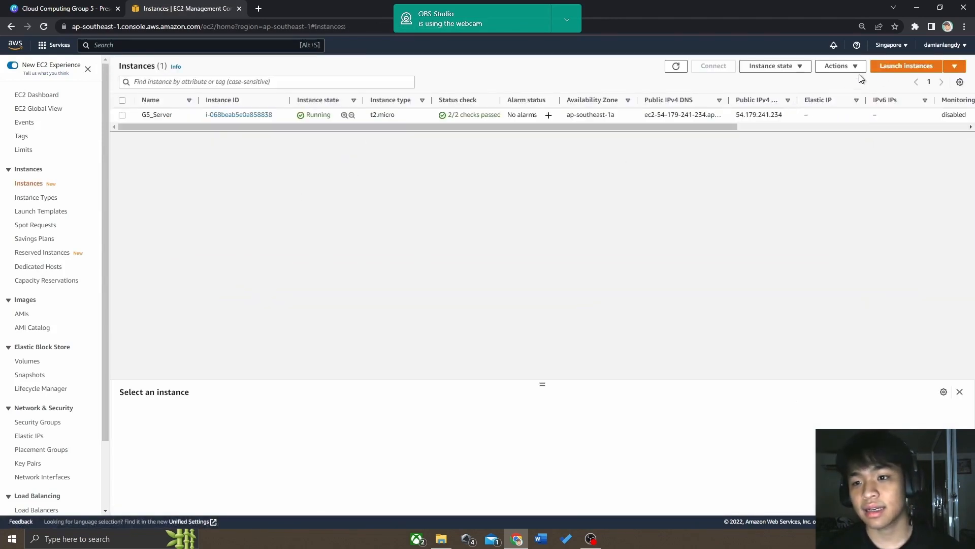
left_click(892, 68)
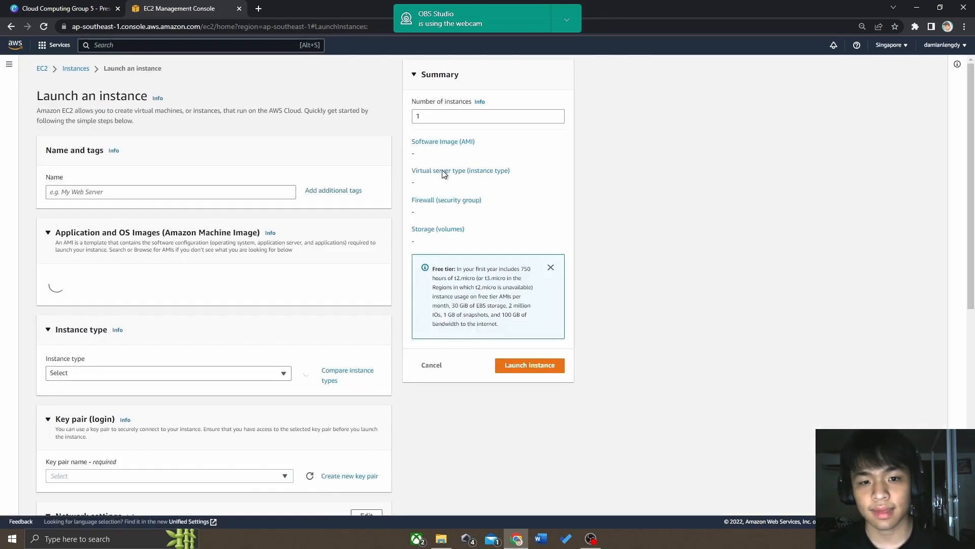
left_click(113, 192)
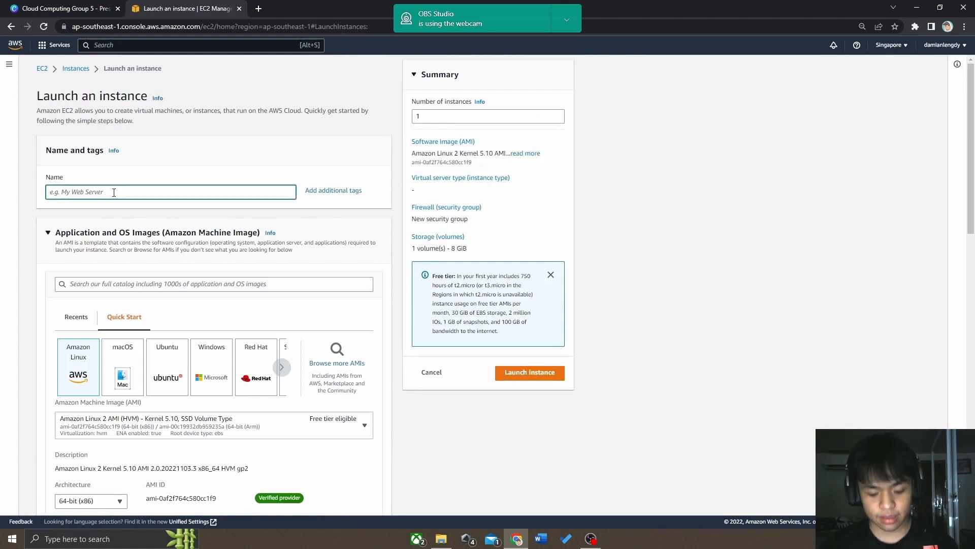
type("t")
type("T")
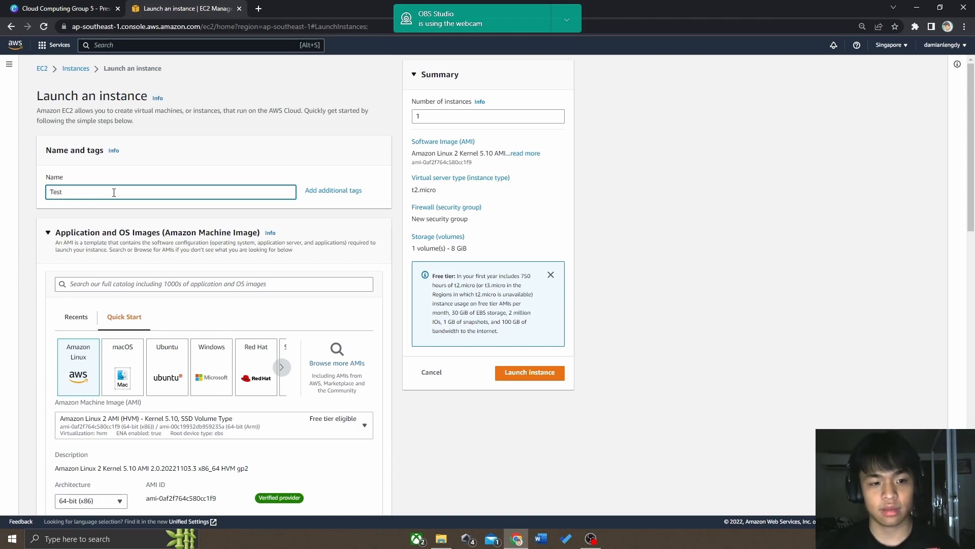
Review the machine image settings and the available instance types, keeping the Amazon Linux image and t2.micro.
scroll(285, 277, "down", 1)
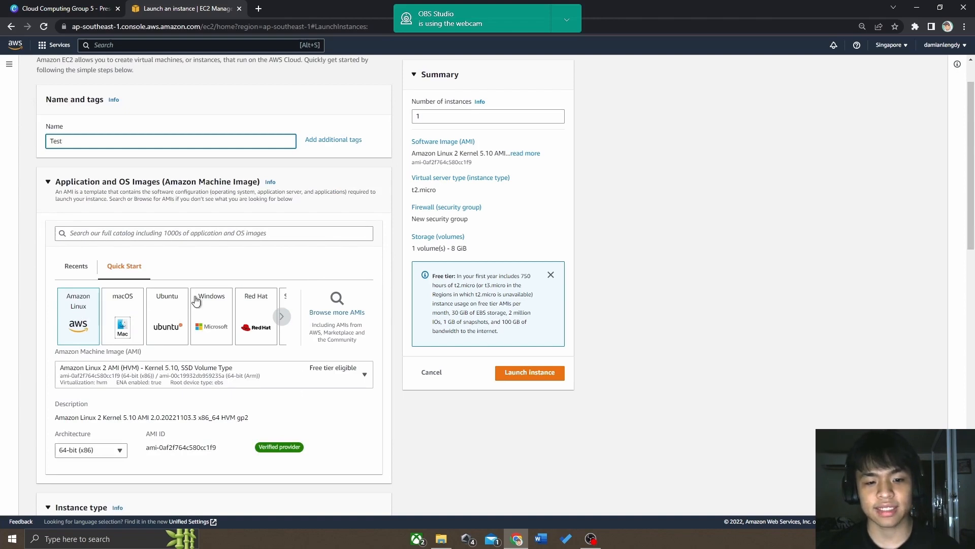
scroll(374, 300, "down", 2)
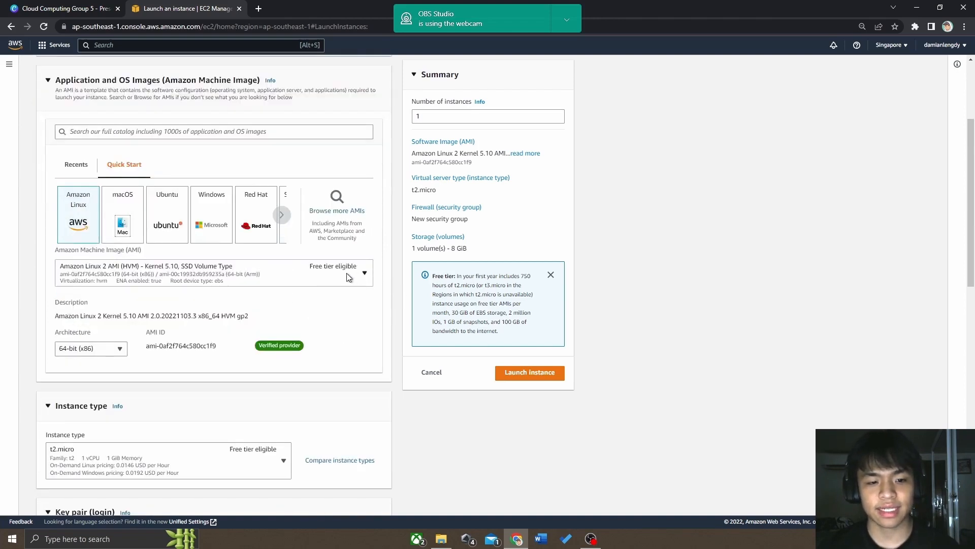
scroll(297, 289, "down", 2)
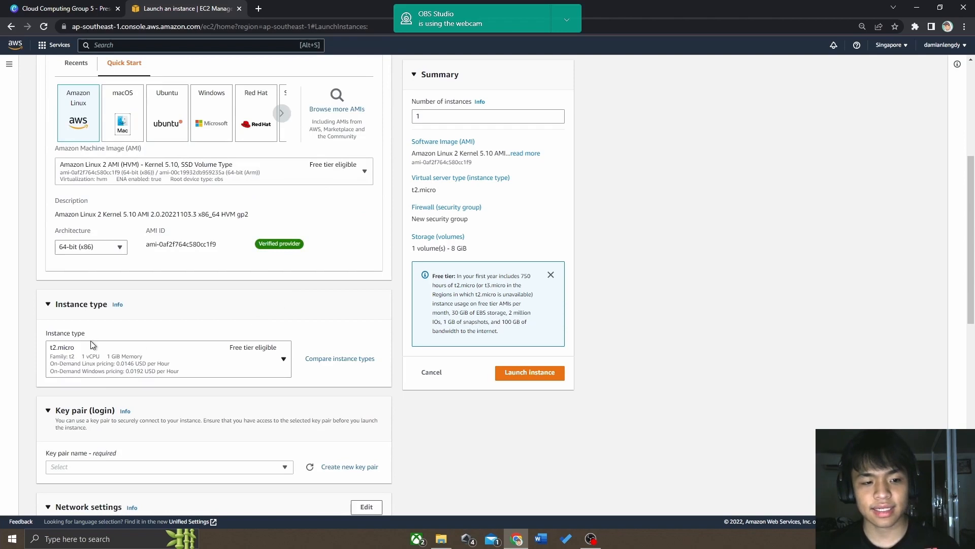
left_click(256, 355)
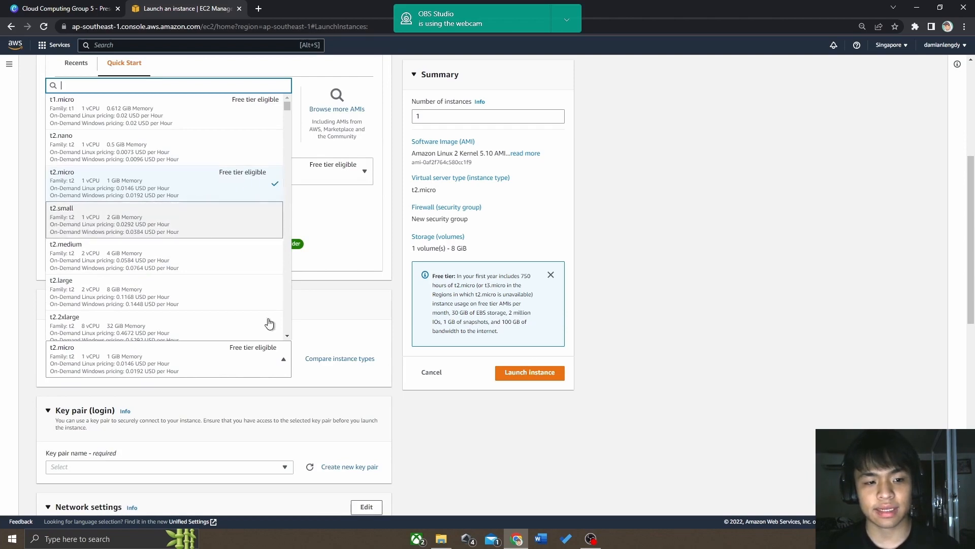
left_click(339, 383)
scroll(296, 279, "down", 1)
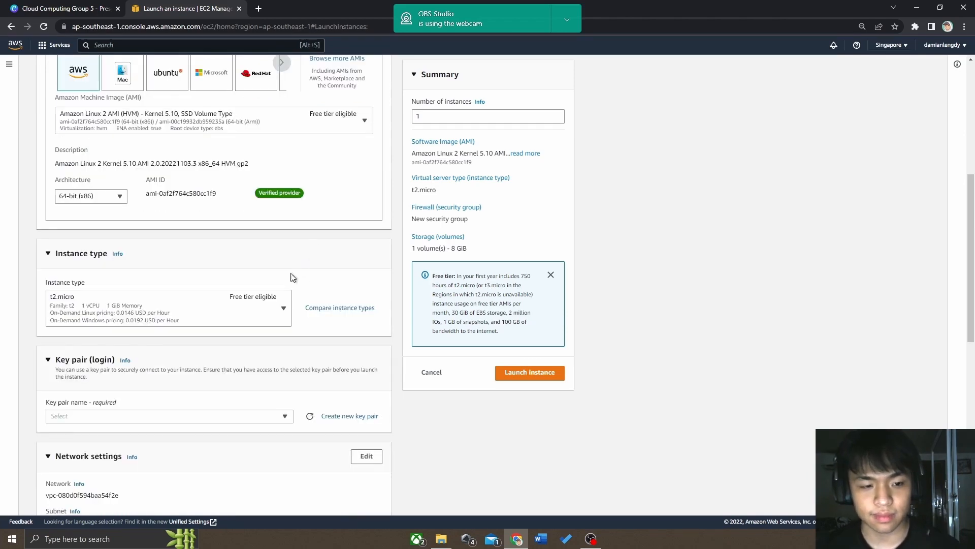
Create a new RSA key pair named "Test_key" in .pem format for the instance login.
scroll(260, 349, "down", 1)
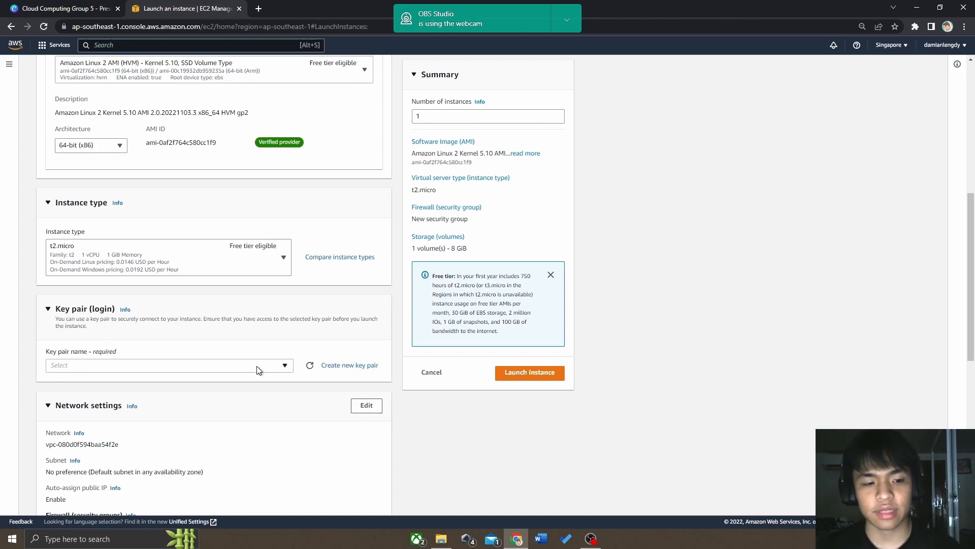
left_click(339, 365)
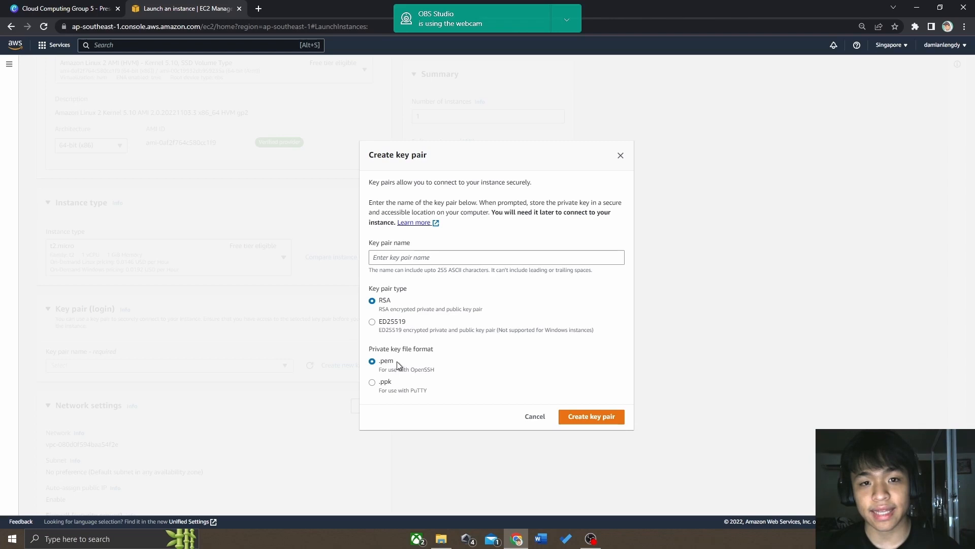
left_click(407, 258)
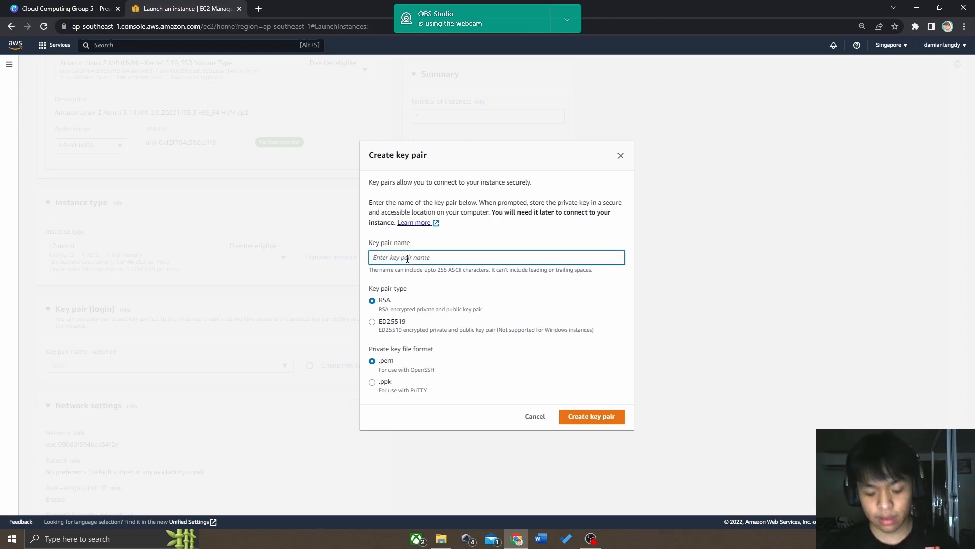
type("Test_ke")
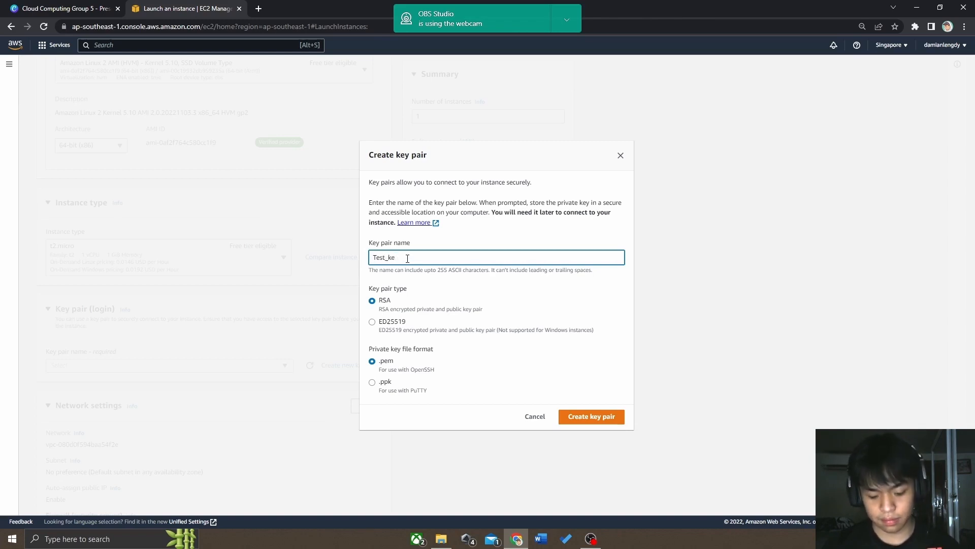
left_click(592, 418)
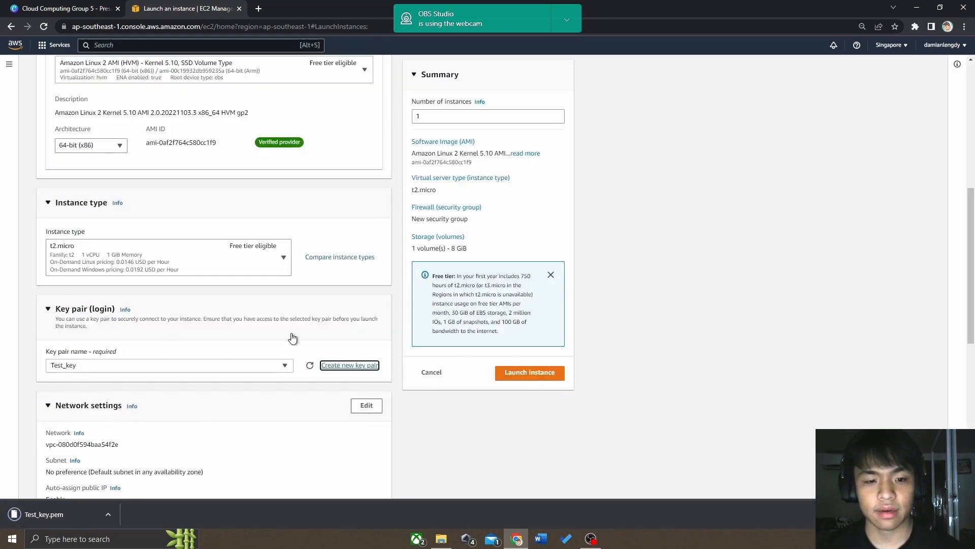
Show the downloaded Test_key.pem file in its folder.
scroll(265, 325, "down", 2)
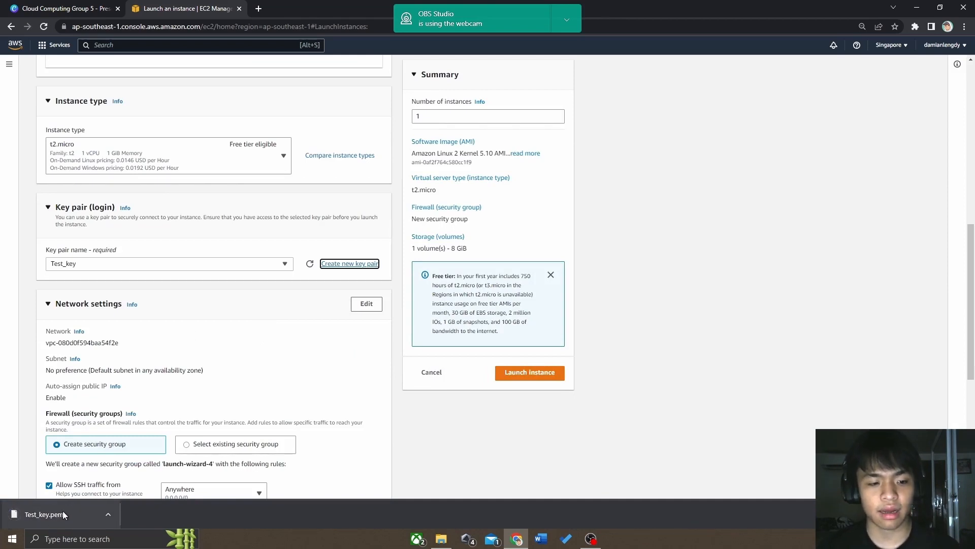
right_click(47, 514)
left_click(84, 486)
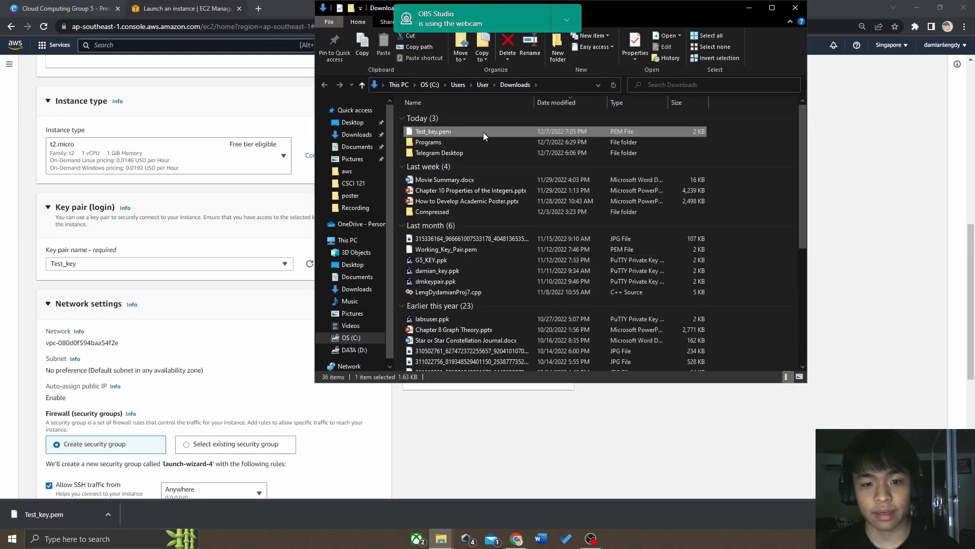
Edit the instance's network settings to use the default VPC, subnet-0df385bb891327018 in ap-southeast-1a and an auto-assigned public IP.
left_click(747, 6)
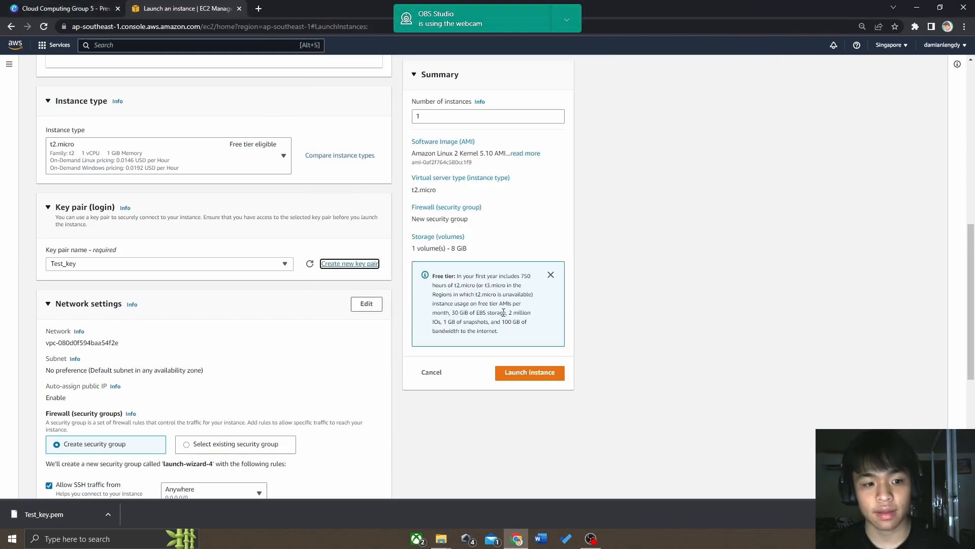
scroll(461, 268, "down", 2)
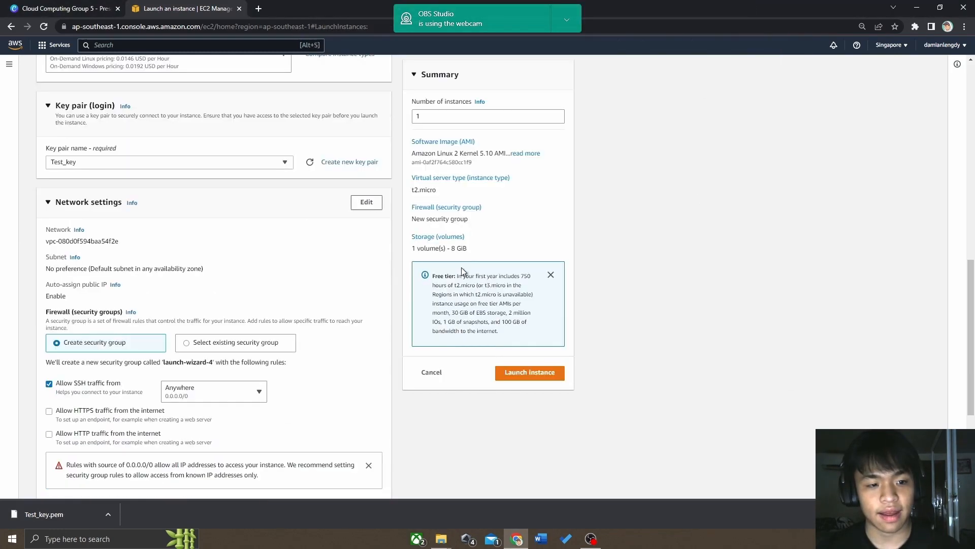
left_click(357, 203)
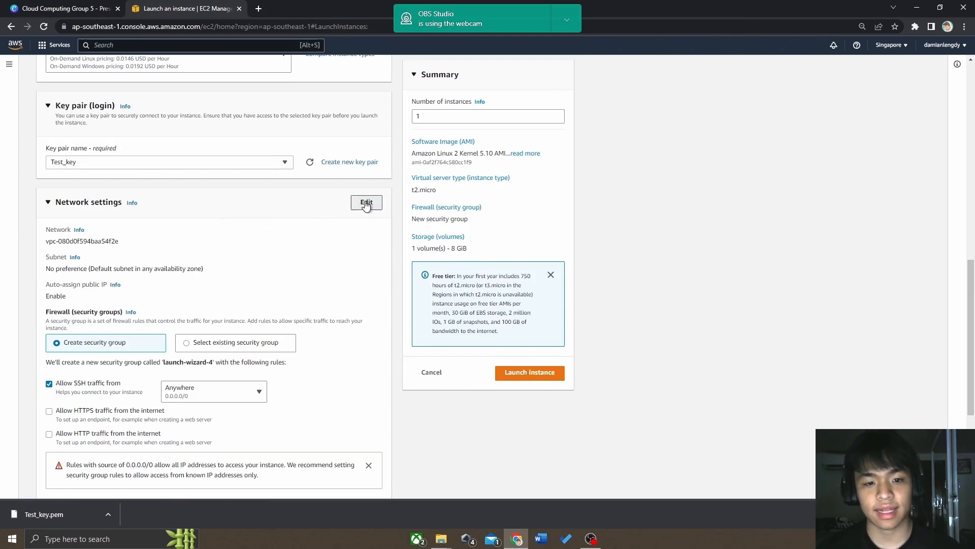
scroll(335, 287, "down", 1)
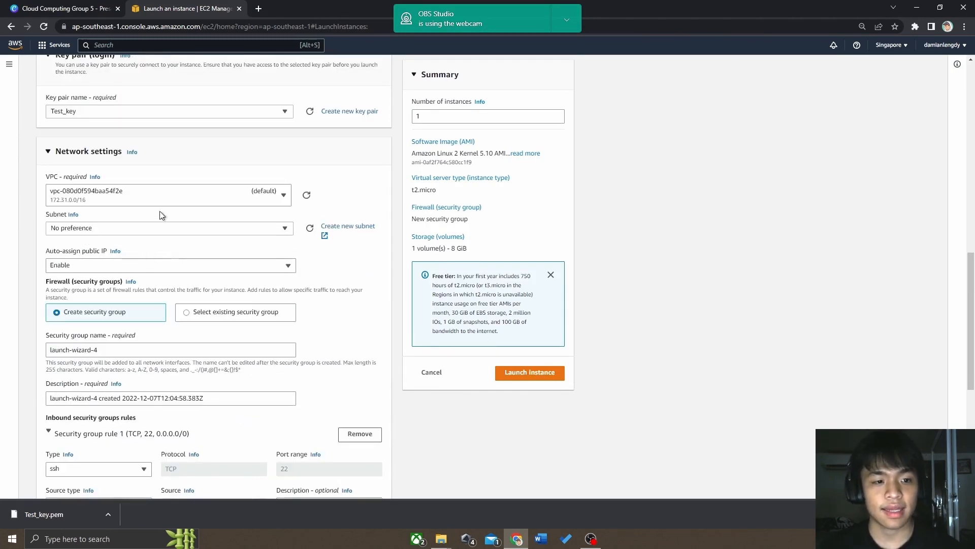
left_click(179, 195)
left_click(168, 232)
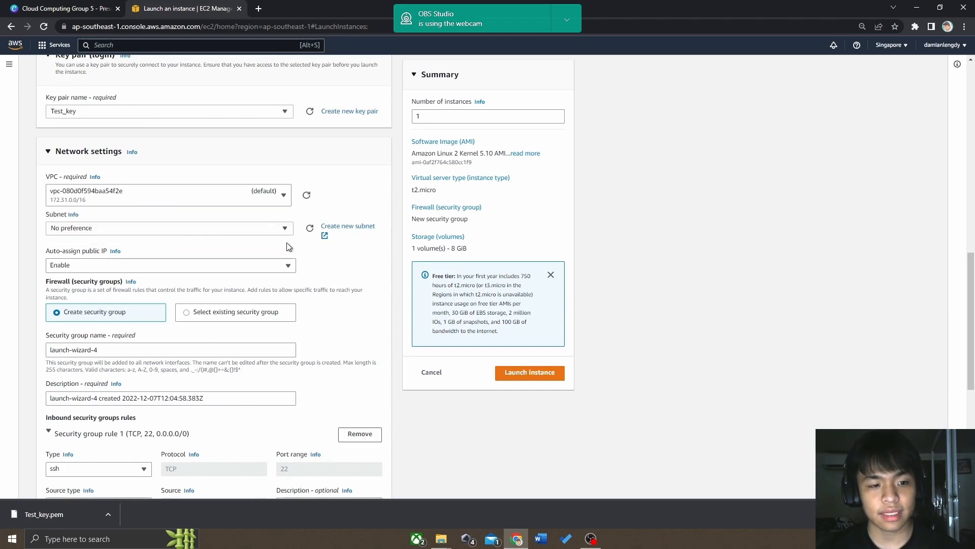
scroll(287, 245, "down", 1)
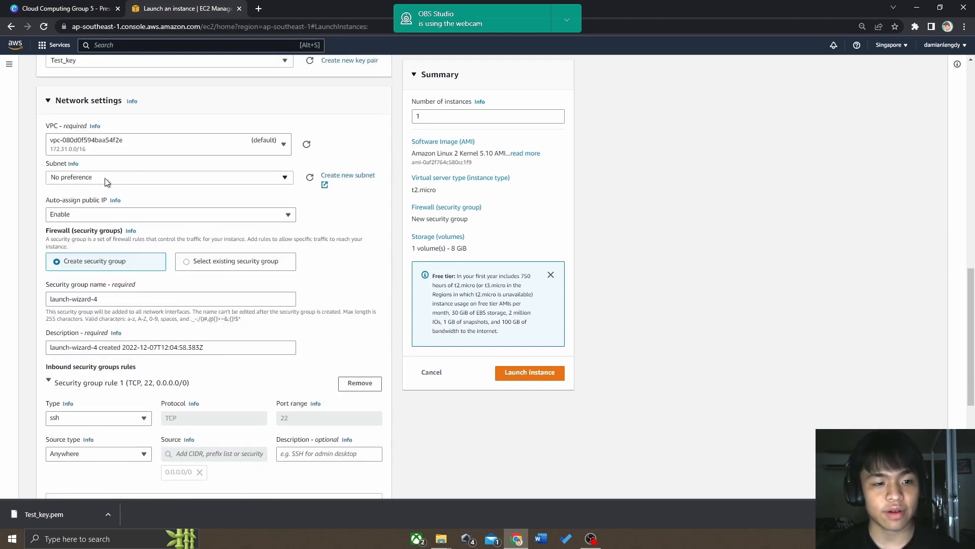
left_click(120, 180)
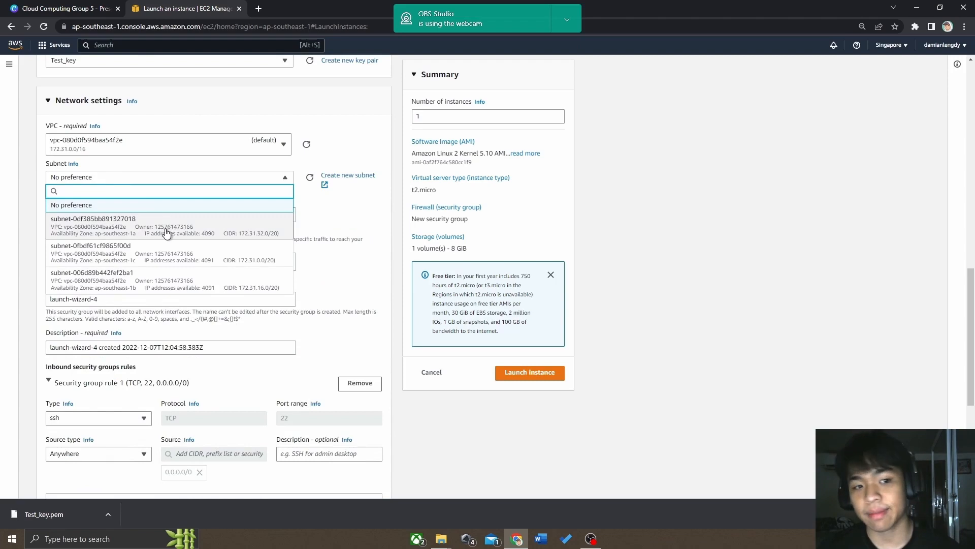
left_click(101, 223)
scroll(254, 223, "down", 1)
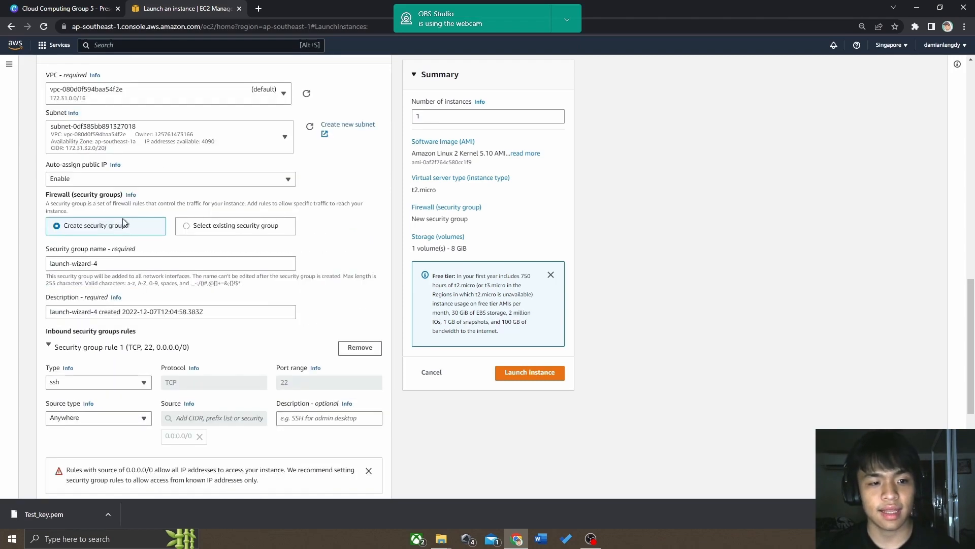
left_click(106, 178)
left_click(100, 195)
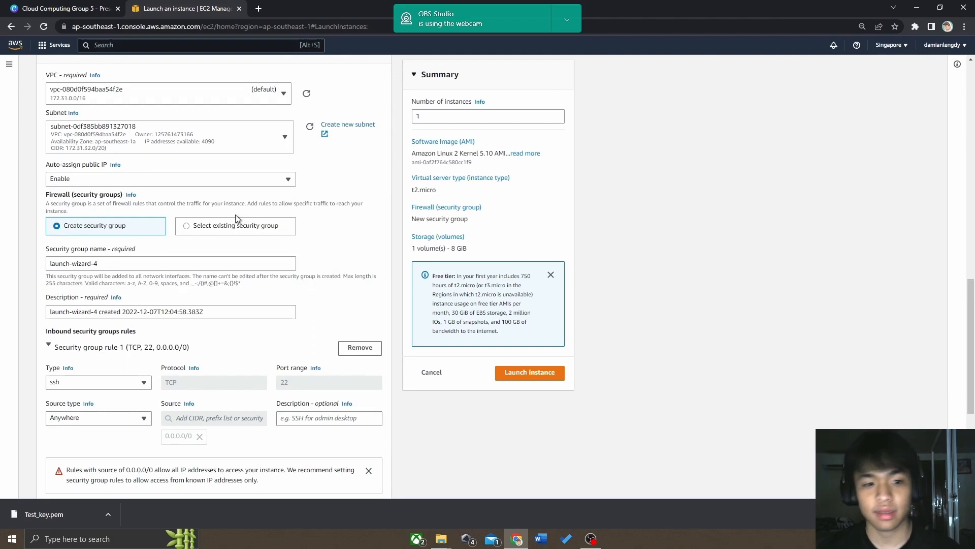
Assign the existing security group "Test" to the instance instead of creating a new one.
left_click(216, 226)
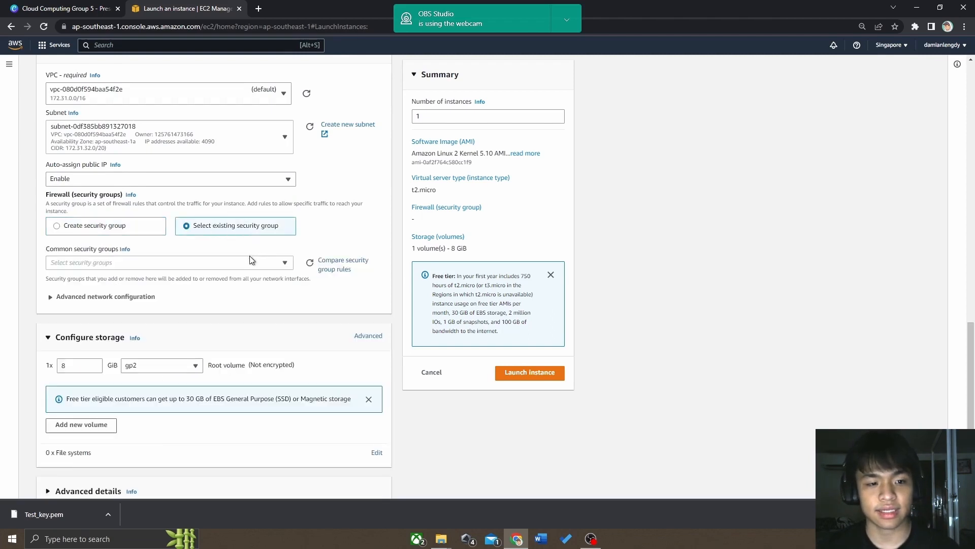
left_click(214, 262)
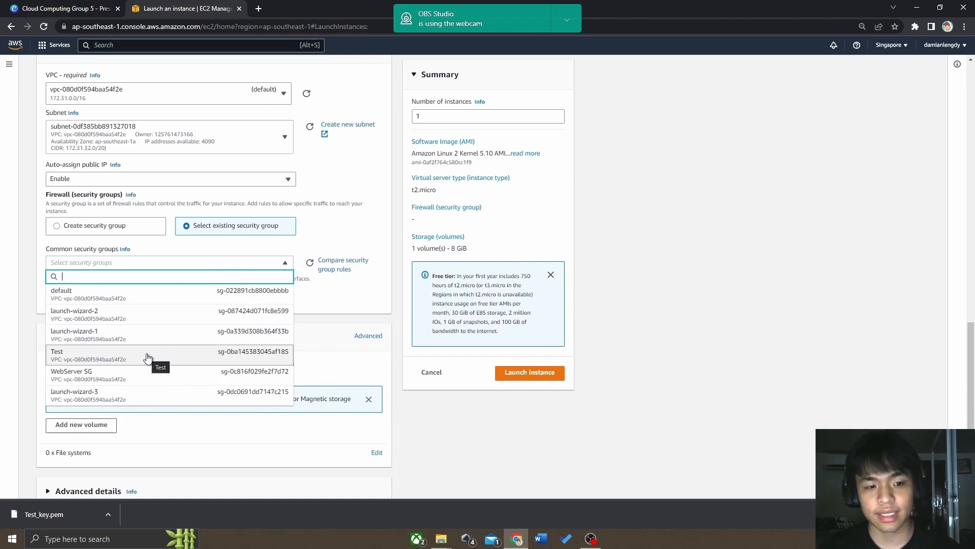
left_click(198, 354)
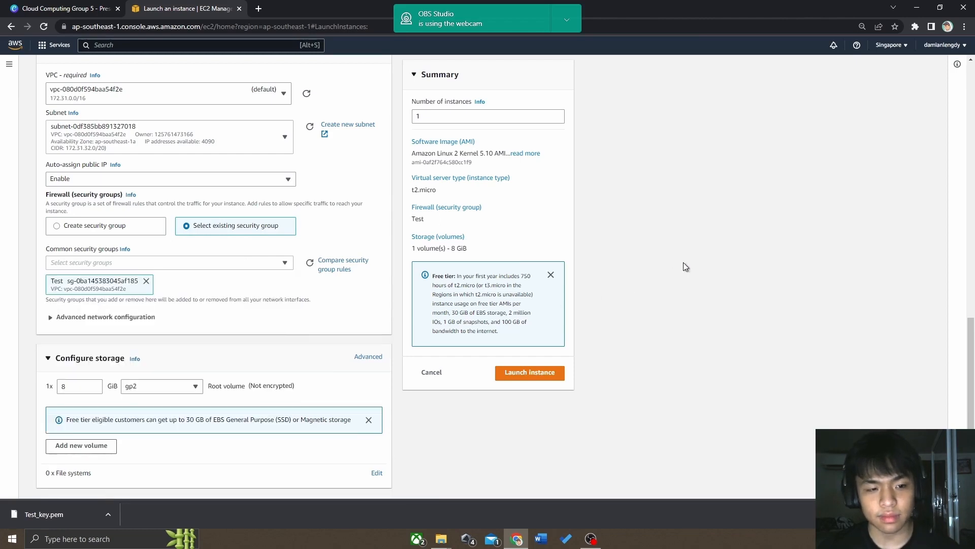
Check over the remaining launch settings, keeping the default 8 GiB gp2 storage, and launch the instance.
scroll(625, 236, "down", 1)
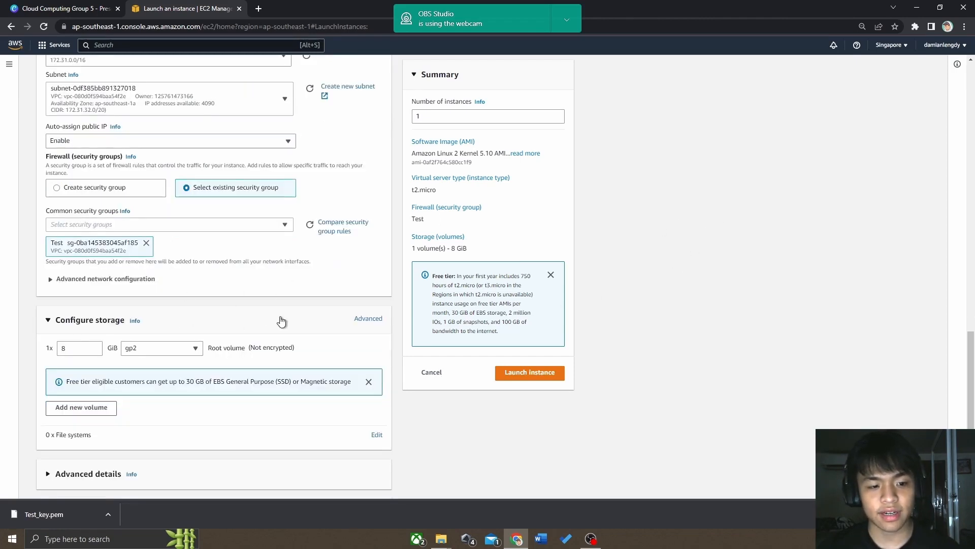
scroll(361, 303, "up", 8)
scroll(489, 225, "down", 8)
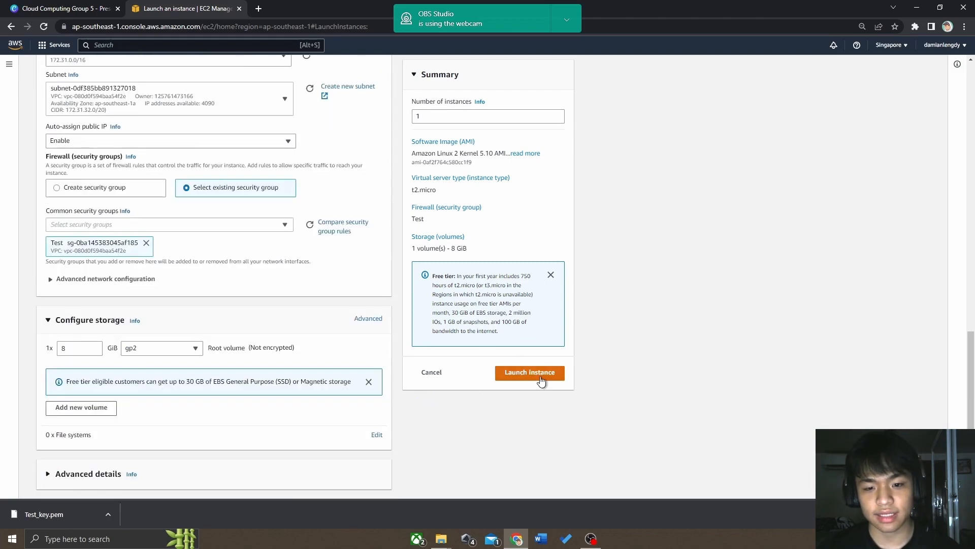
left_click(541, 377)
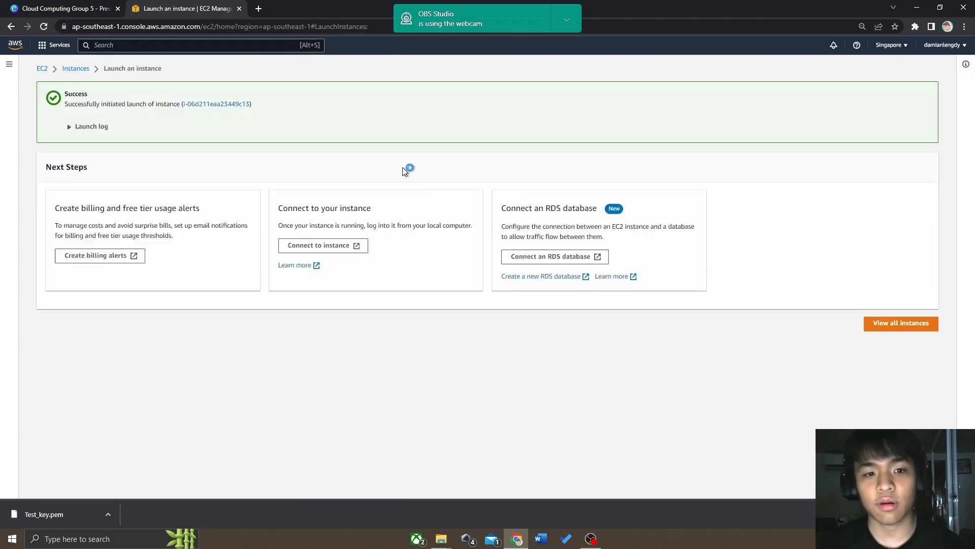
Open the instances list and check the instance state and status checks of the Test instance.
left_click(77, 71)
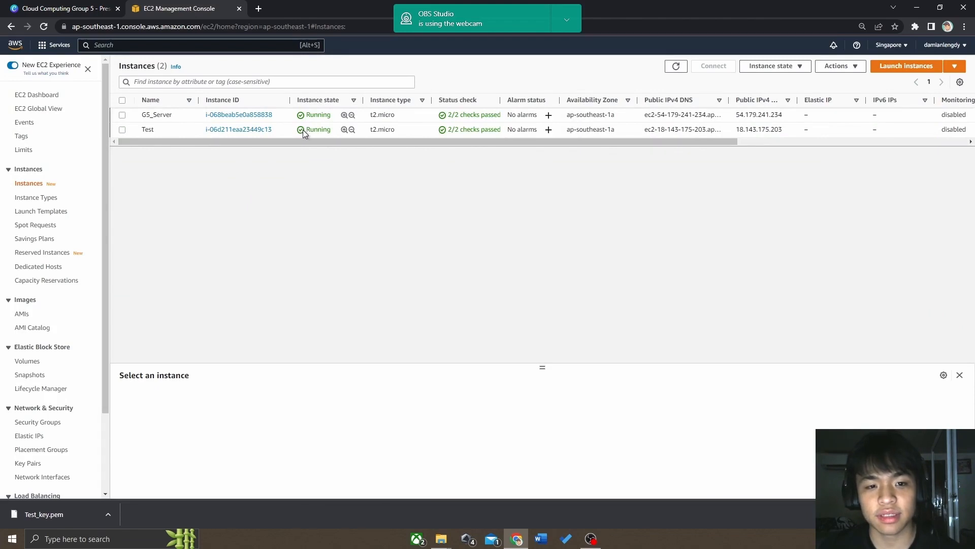
mouse_move(328, 129)
left_mouse_down()
mouse_move(303, 129)
mouse_move(311, 133)
left_mouse_up()
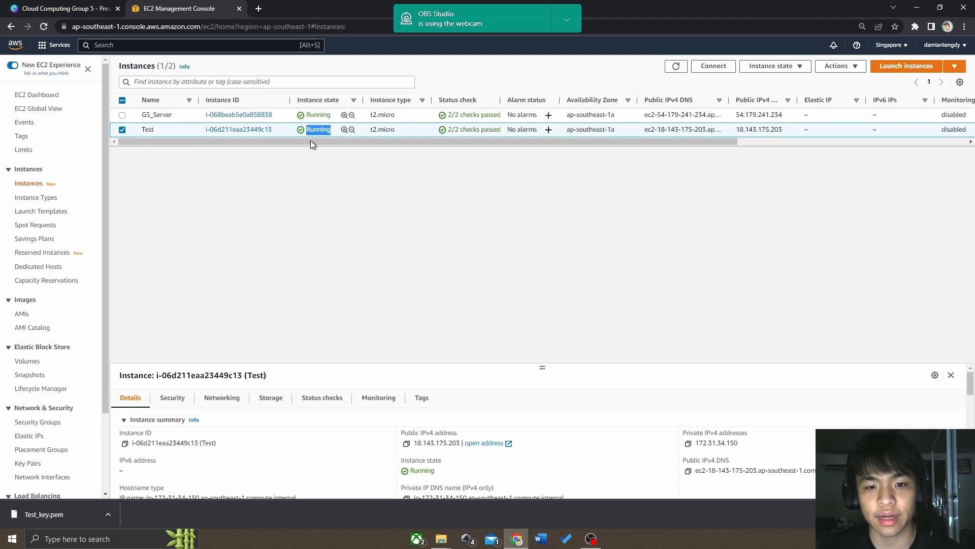
left_click(452, 132)
left_click_drag(451, 130, 500, 130)
left_click(122, 133)
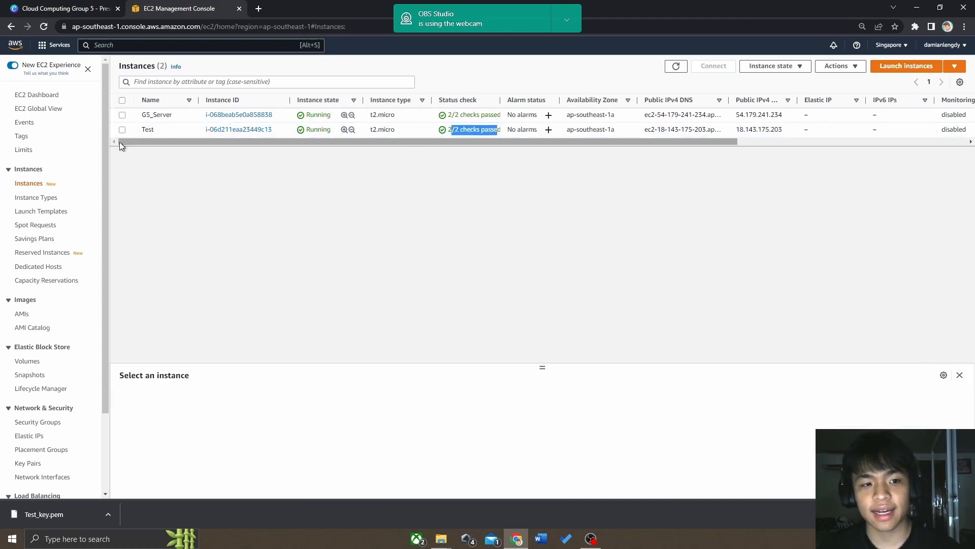
Find PuTTYgen on the computer and open it.
left_click(101, 539)
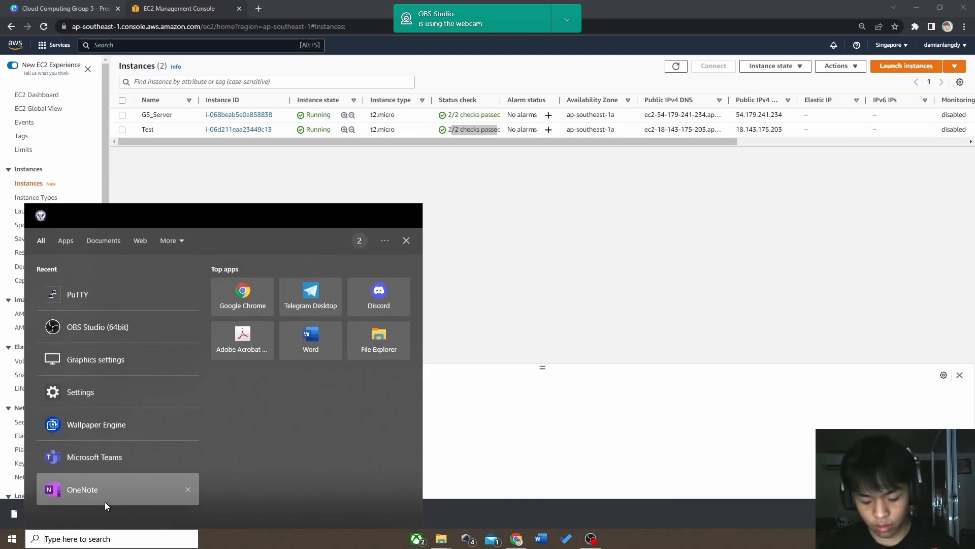
type("putty")
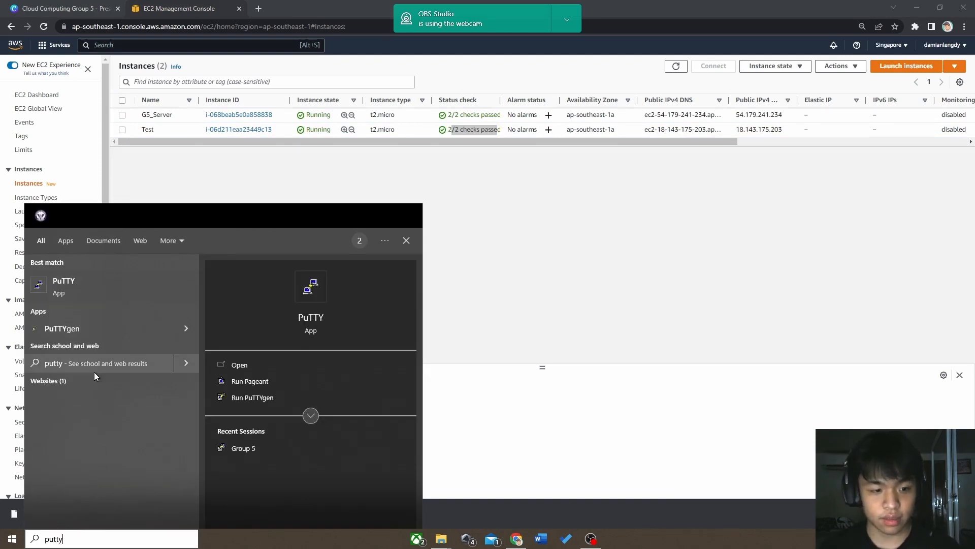
left_click(88, 329)
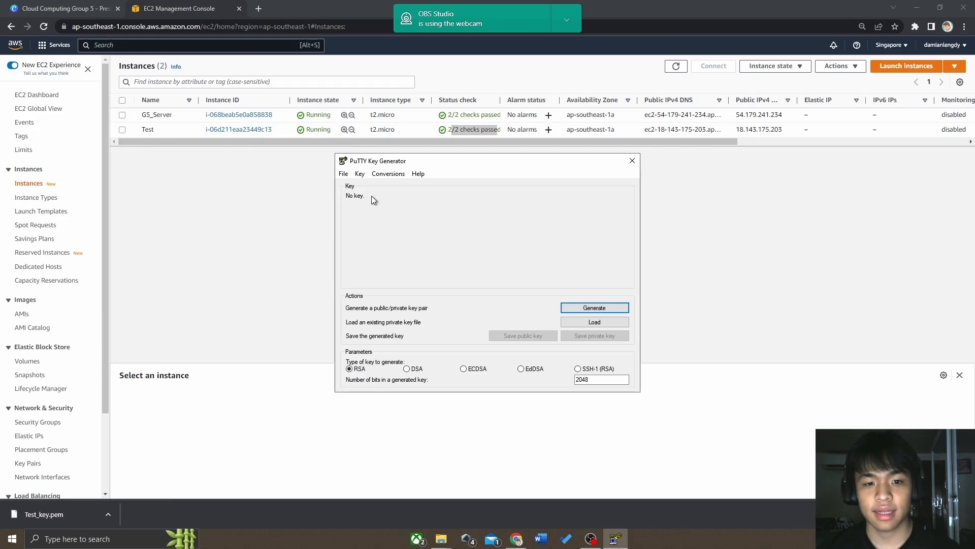
Load the private key file Test_key.pem from the Downloads folder, listing all file types, and dismiss the import notice.
left_click(344, 173)
mouse_move(360, 176)
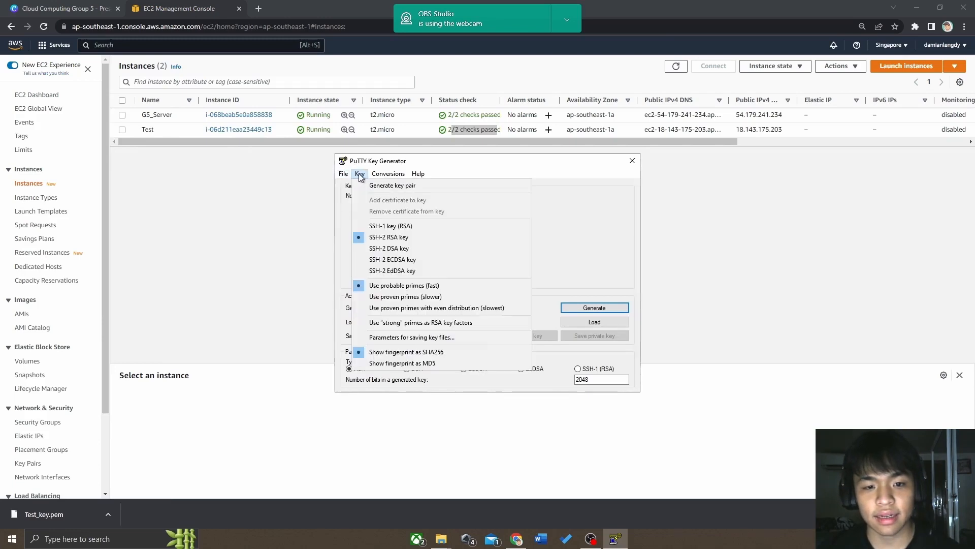
left_click(362, 186)
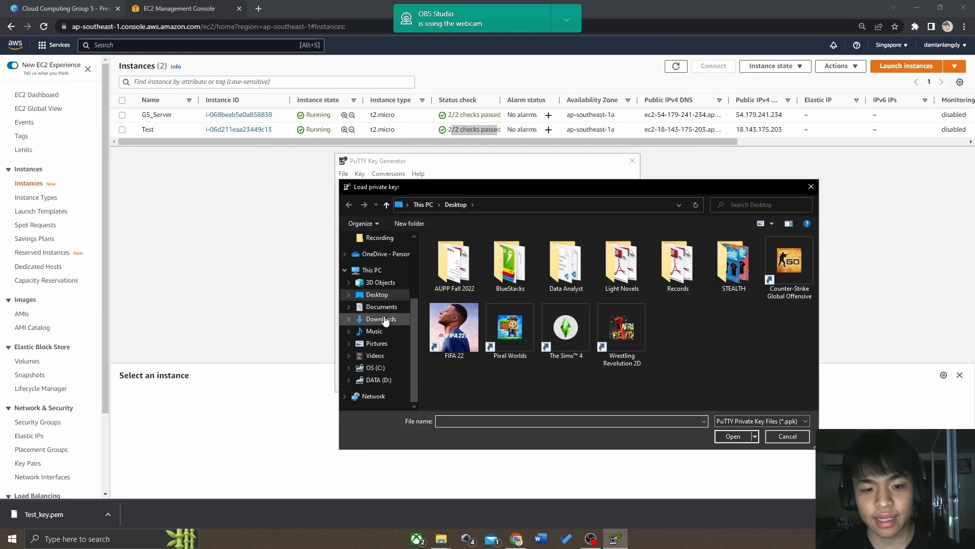
left_click(382, 319)
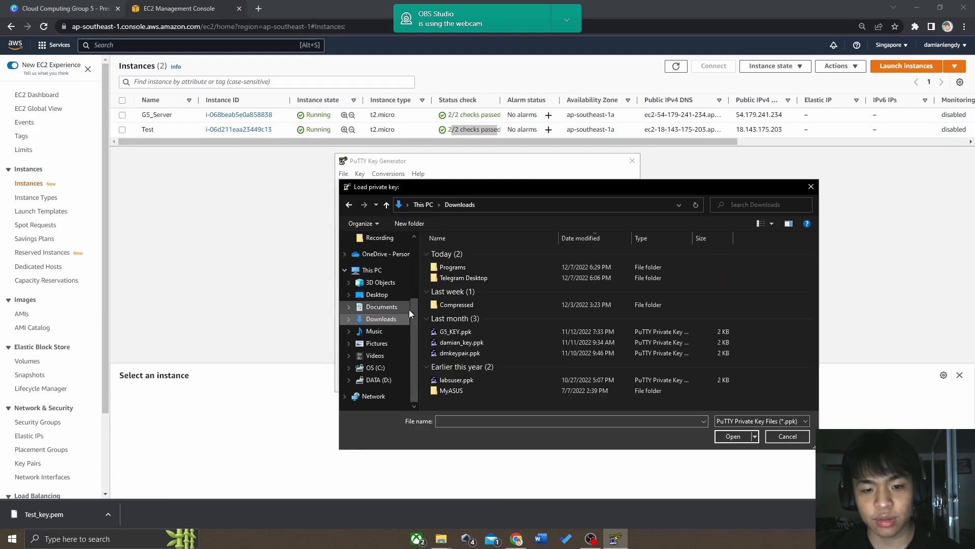
left_click(744, 420)
left_click(737, 438)
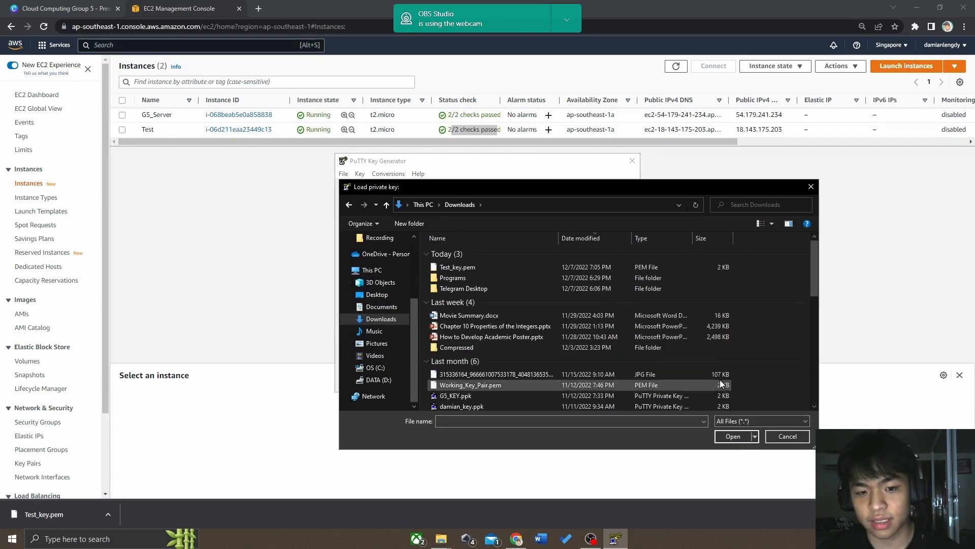
left_click(480, 269)
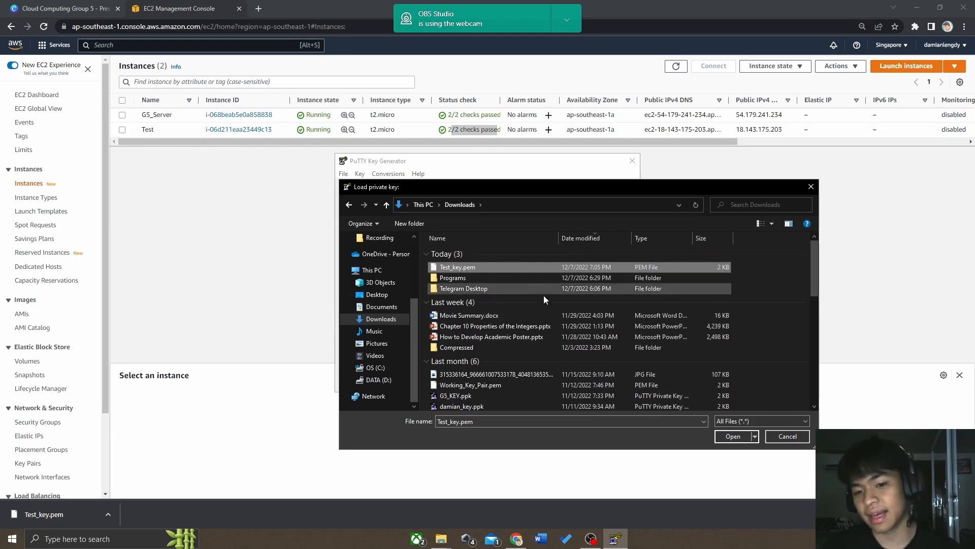
left_click(726, 437)
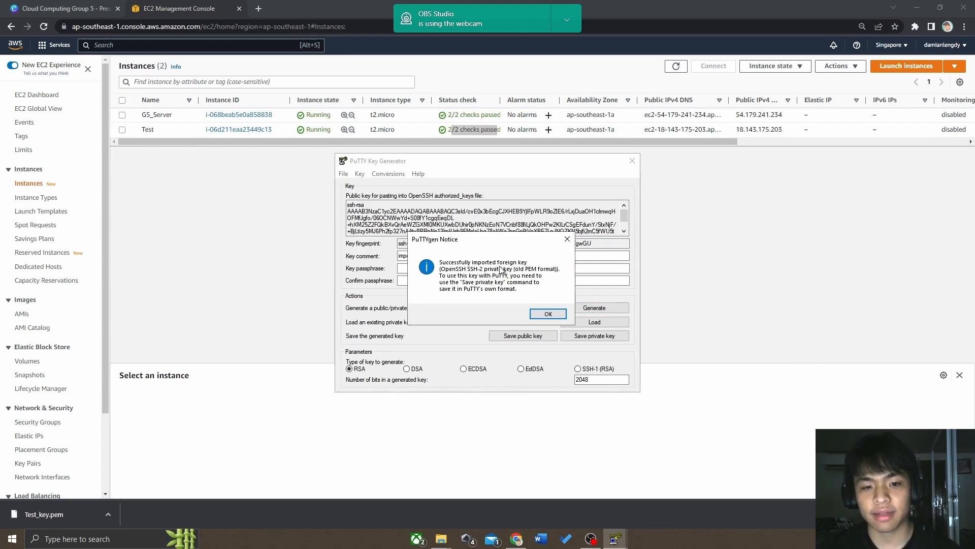
left_click(548, 314)
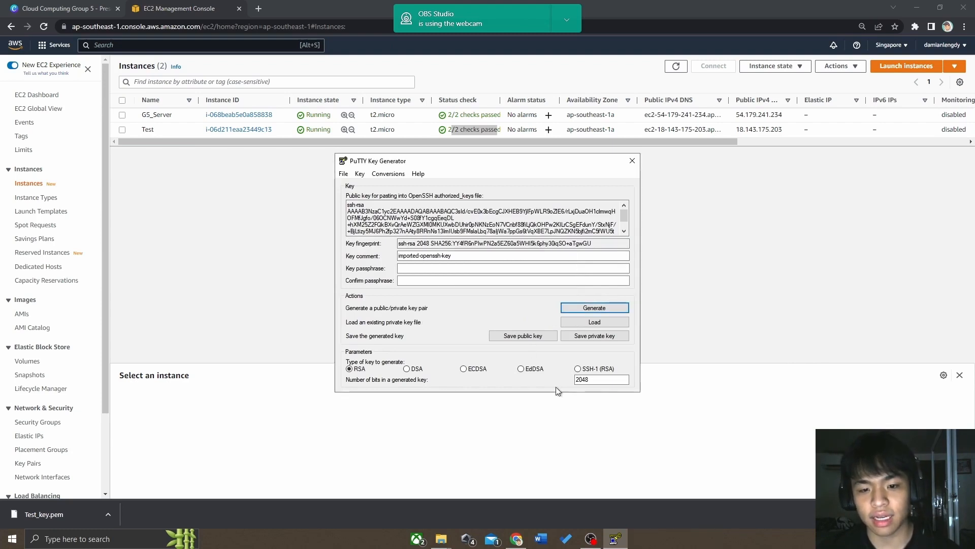
Save the private key without a passphrase as private_key_test in .ppk format on the Desktop, and close PuTTYgen.
left_click(601, 336)
left_click(496, 305)
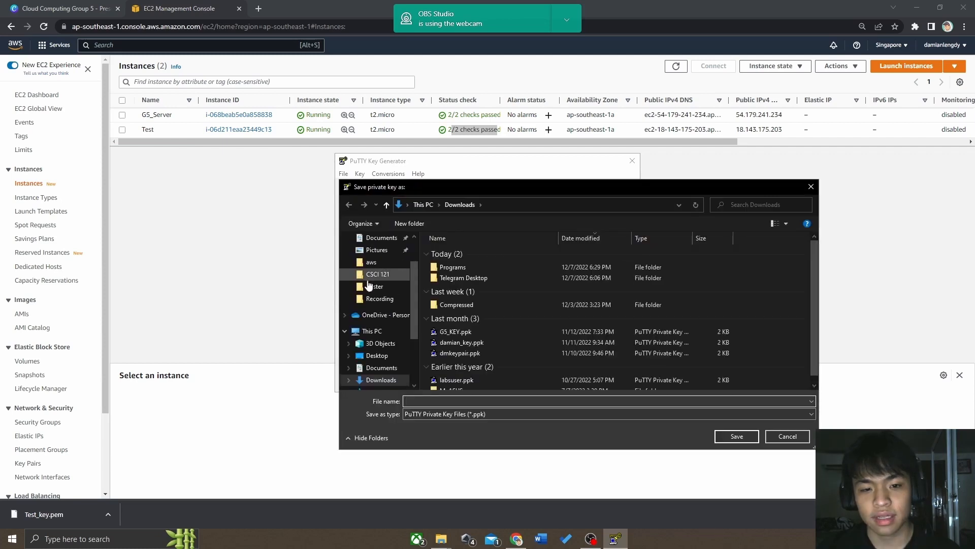
left_click(377, 355)
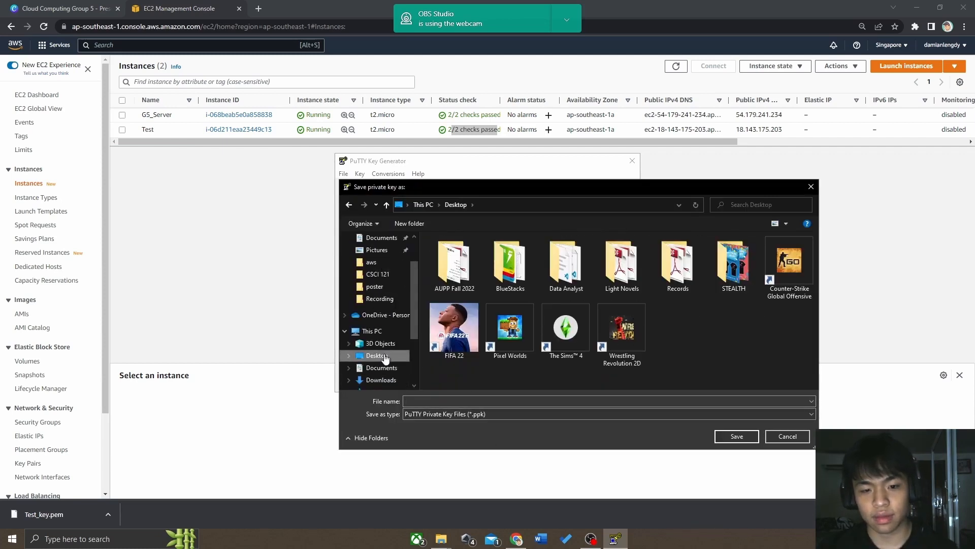
left_click(430, 403)
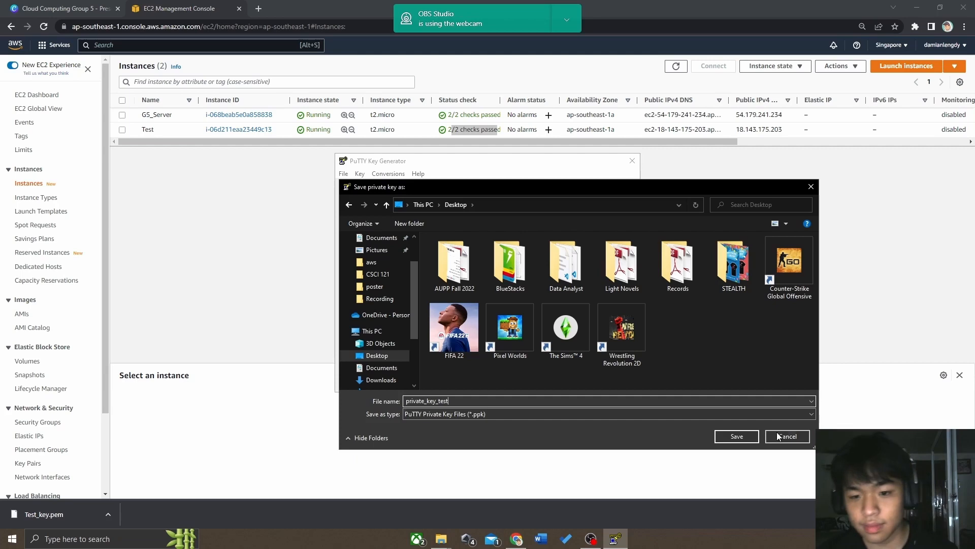
left_click(738, 436)
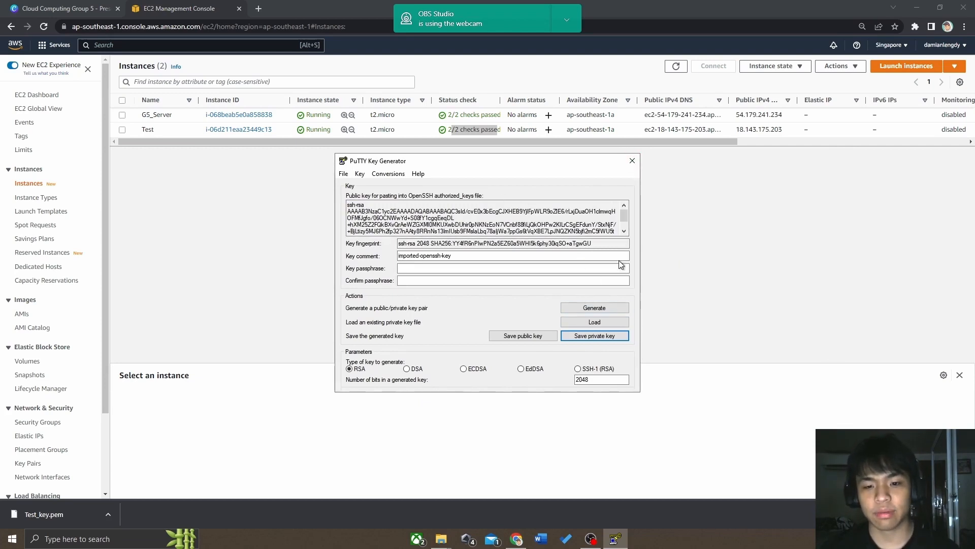
left_click(633, 162)
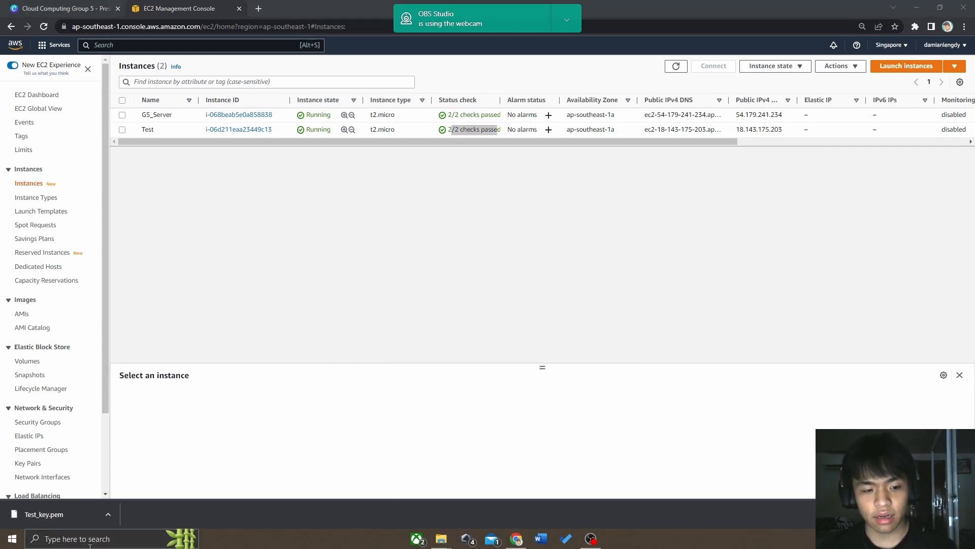
Find PuTTY on the computer and open its session configuration.
left_click(90, 538)
type("putty")
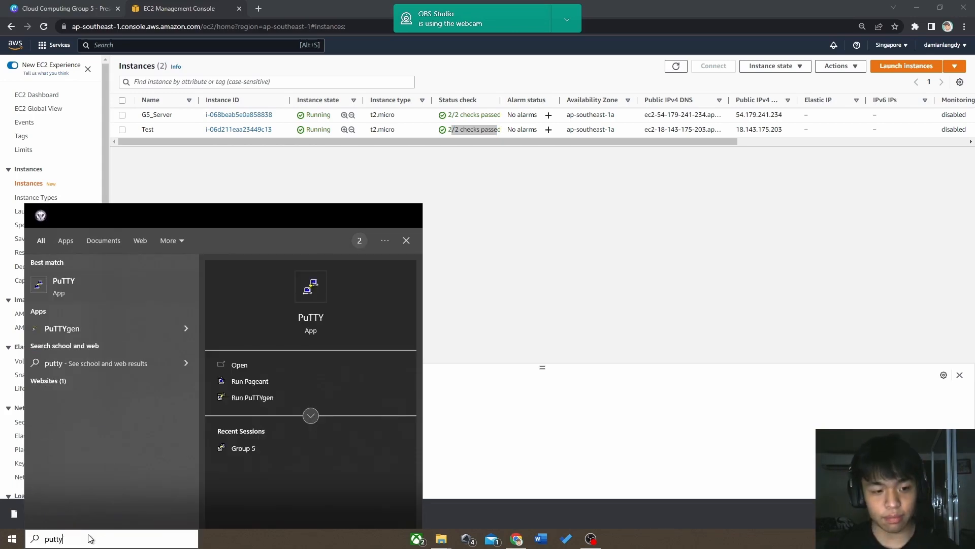
left_click(86, 288)
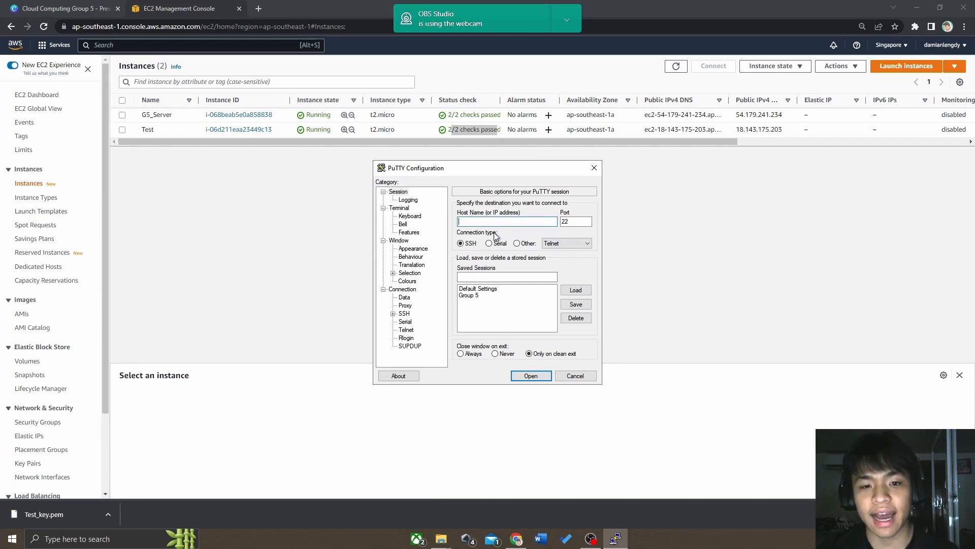
Switch to the EC2 console and open the connection page of the Test instance.
left_click(789, 239)
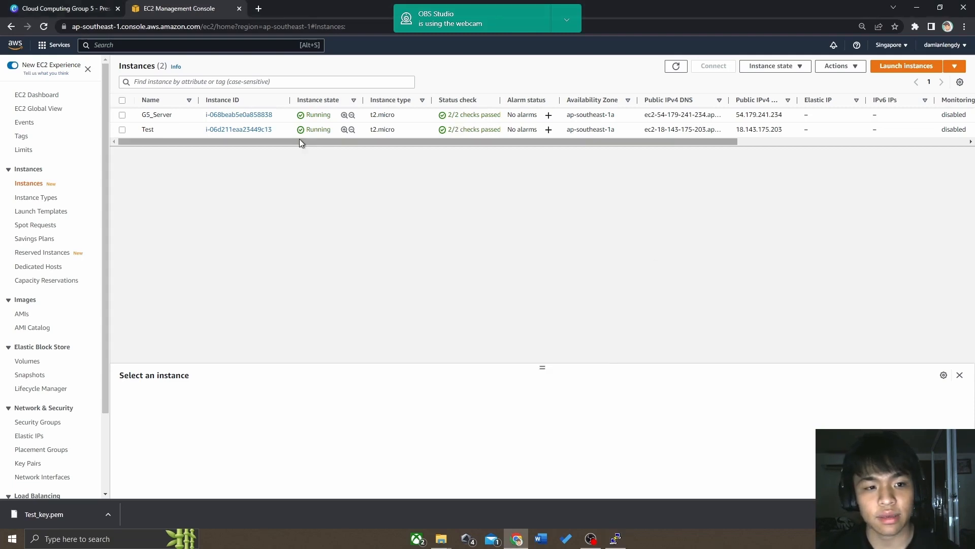
left_click(235, 131)
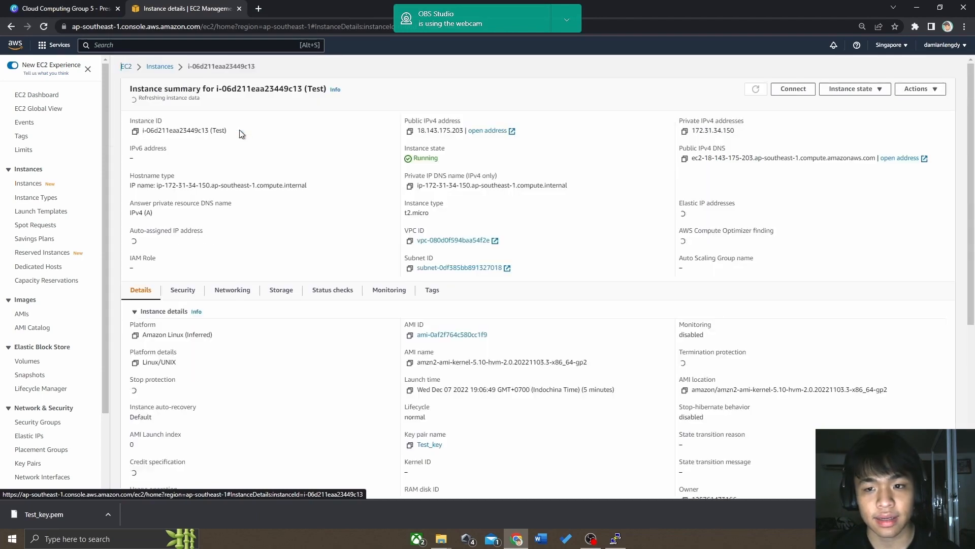
left_click(793, 89)
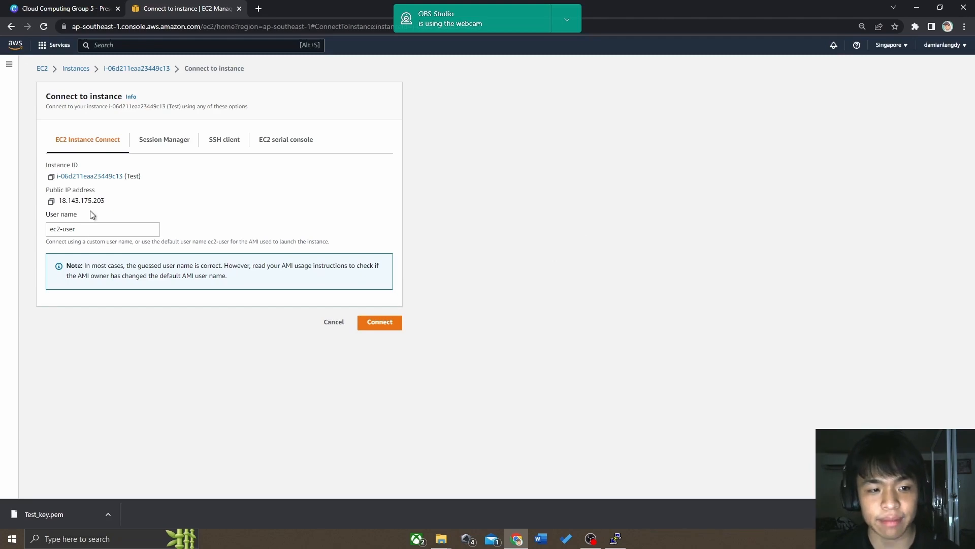
left_click(616, 539)
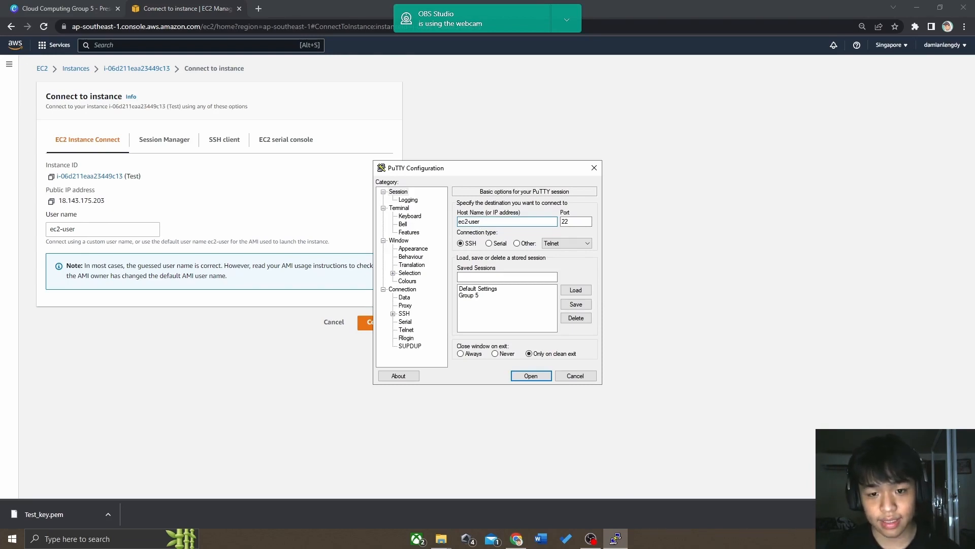
left_click(754, 240)
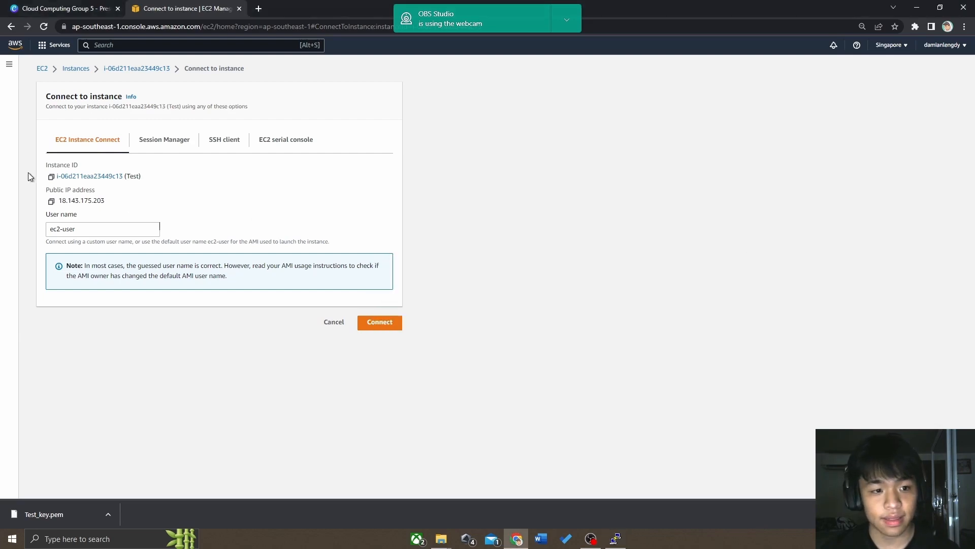
left_click(51, 201)
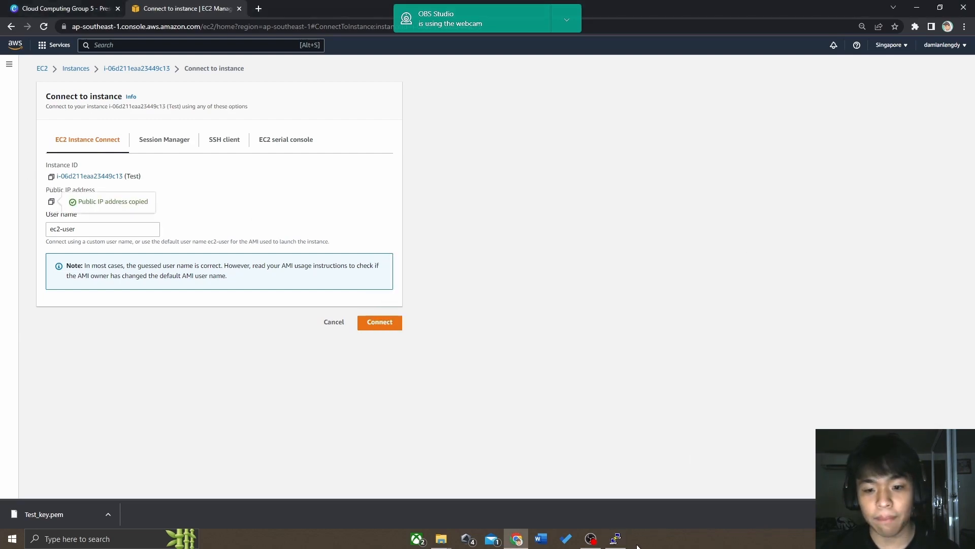
left_click(618, 538)
key("ctrl+v")
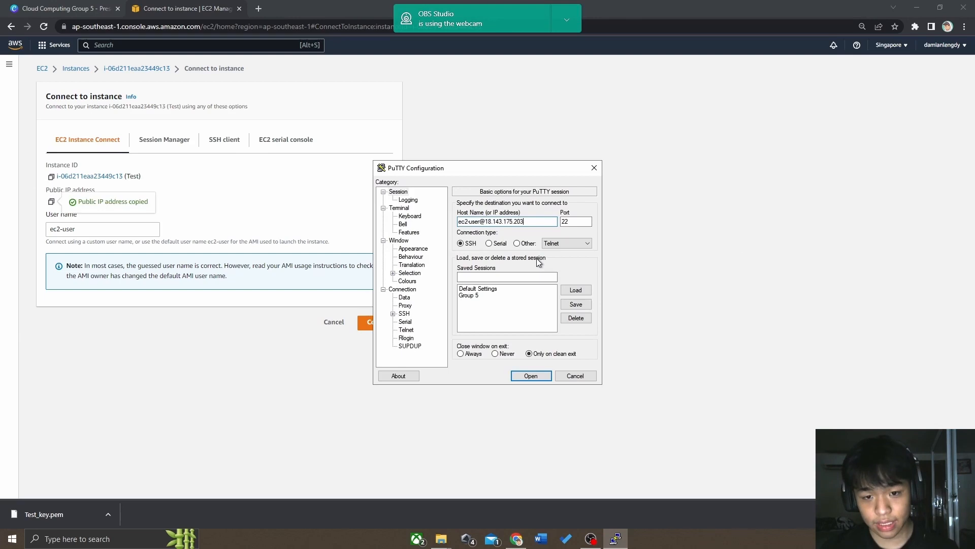
Choose private_key_test.ppk from the Desktop as the private key file in the SSH authentication credentials.
left_click(396, 316)
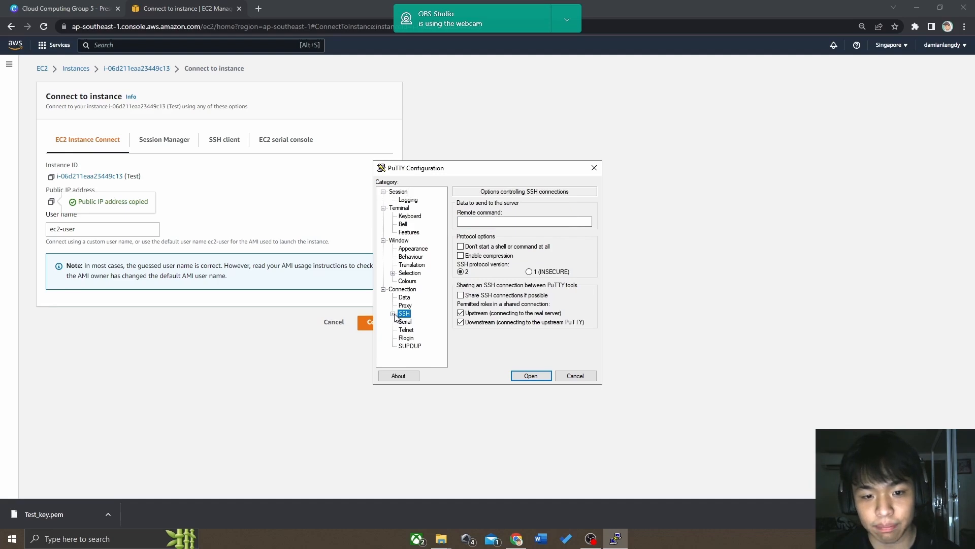
left_click(393, 314)
scroll(407, 307, "down", 2)
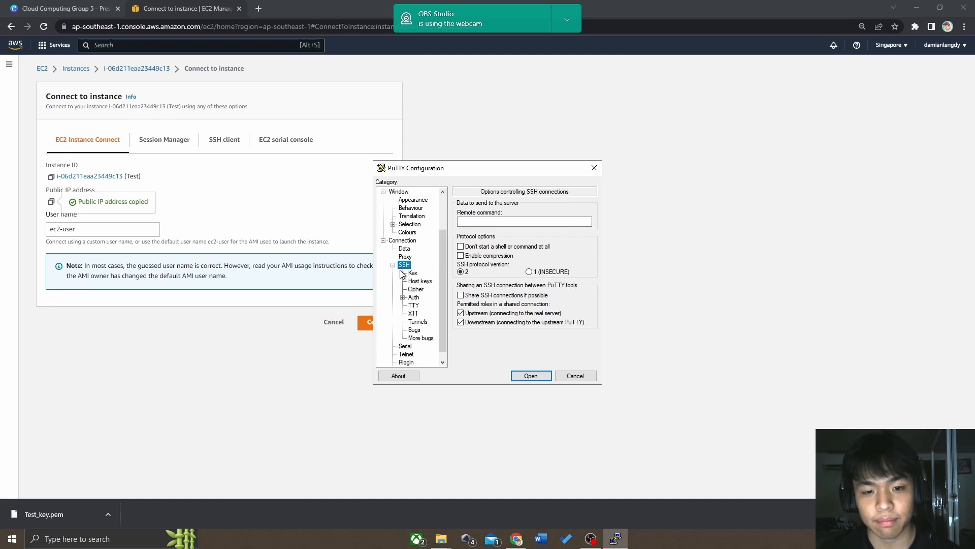
left_click(413, 299)
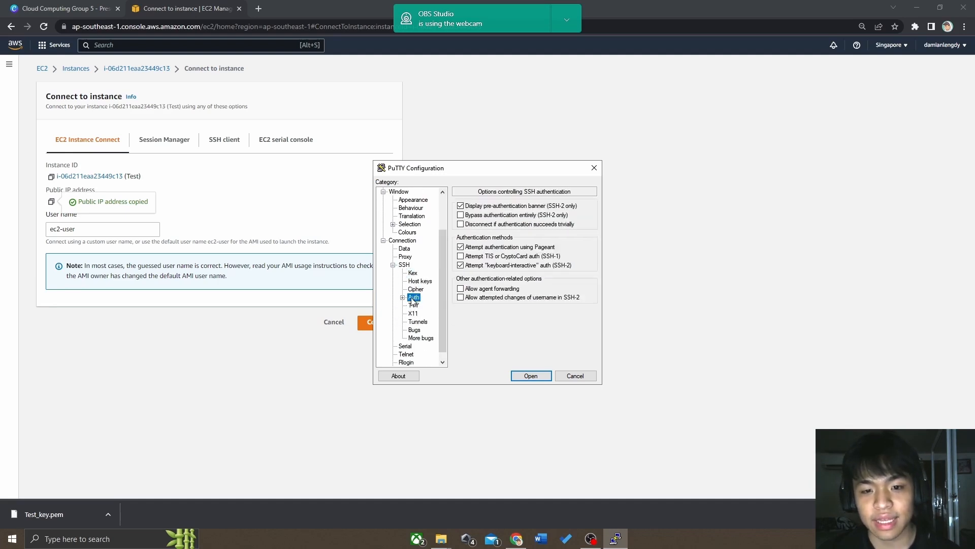
double_click(415, 300)
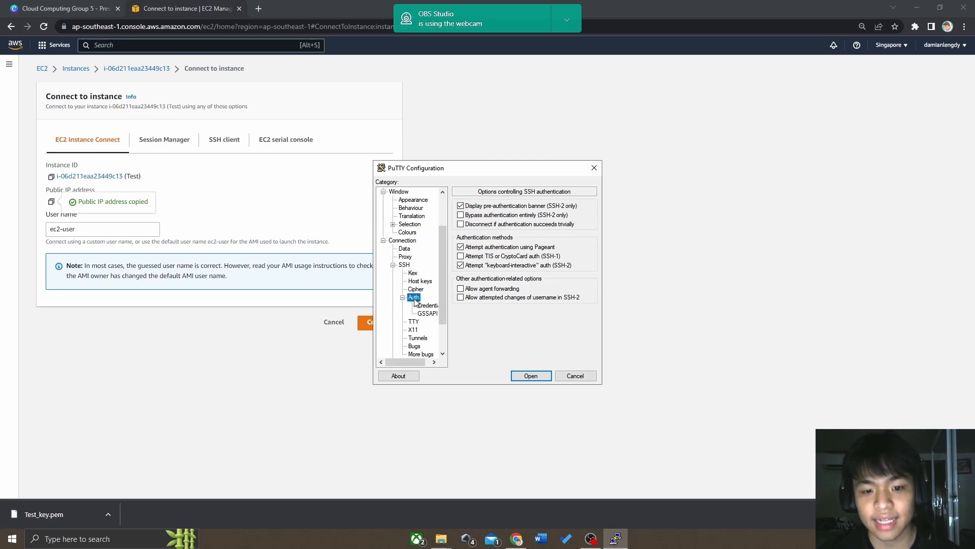
left_click(427, 305)
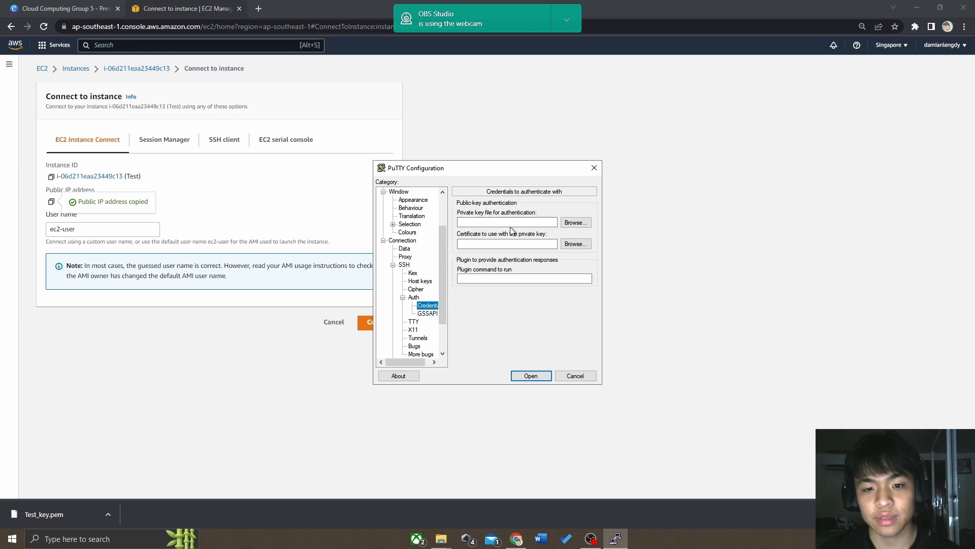
left_click(577, 221)
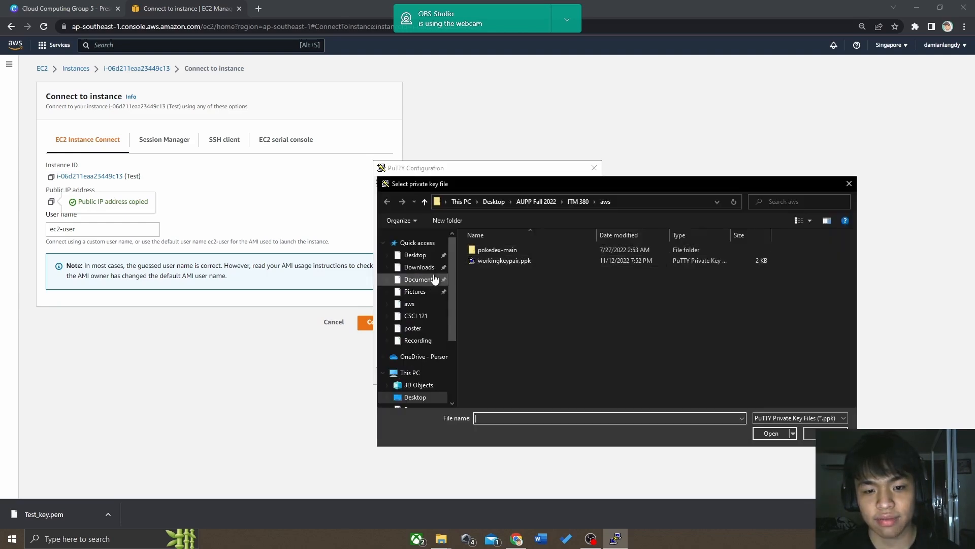
left_click(415, 397)
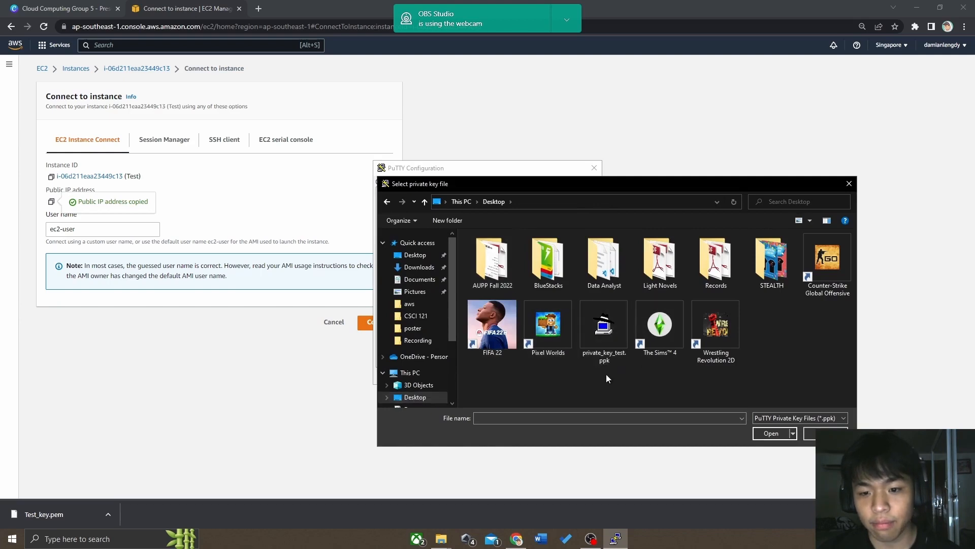
left_click(604, 325)
double_click(604, 326)
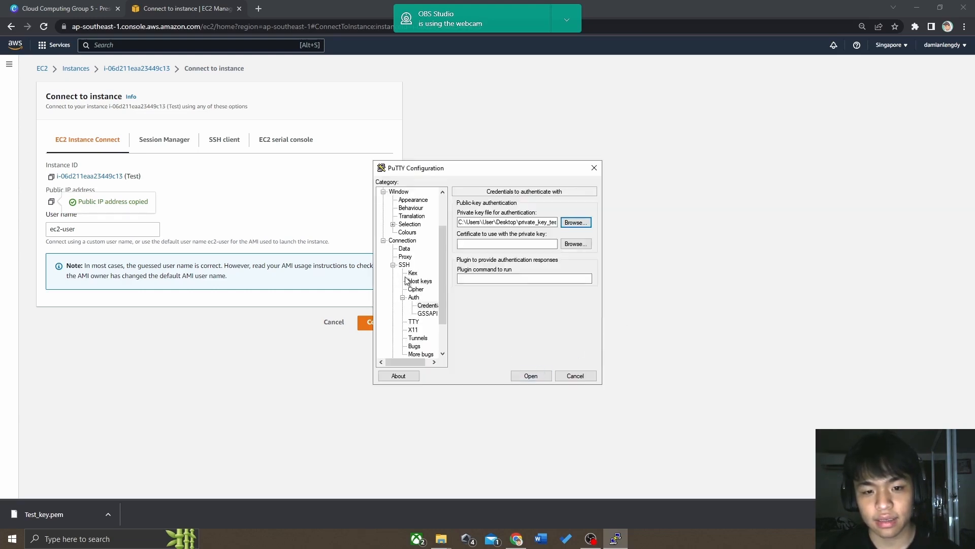
Return to the basic session options and save the session under the name Test.
scroll(405, 277, "up", 3)
left_click(397, 192)
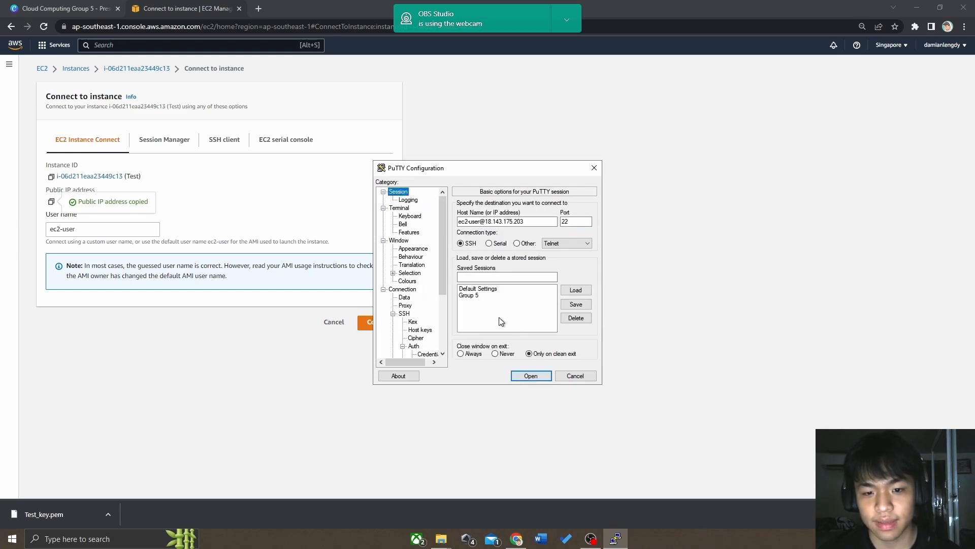
left_click(481, 276)
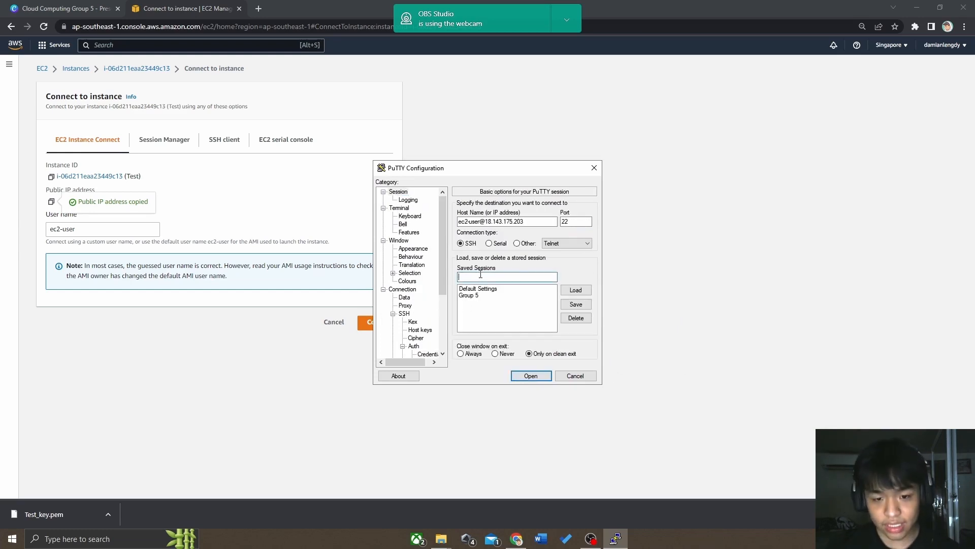
type("Test")
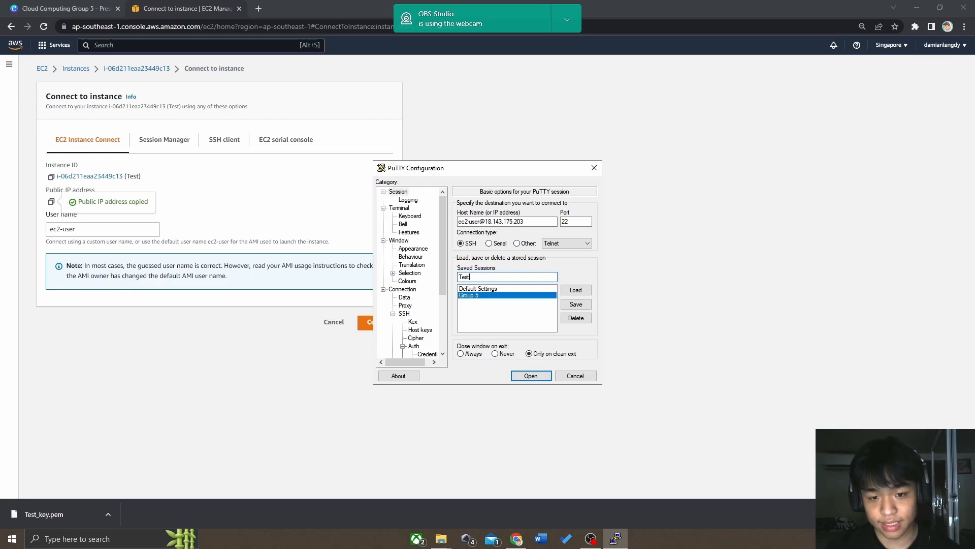
left_click(576, 304)
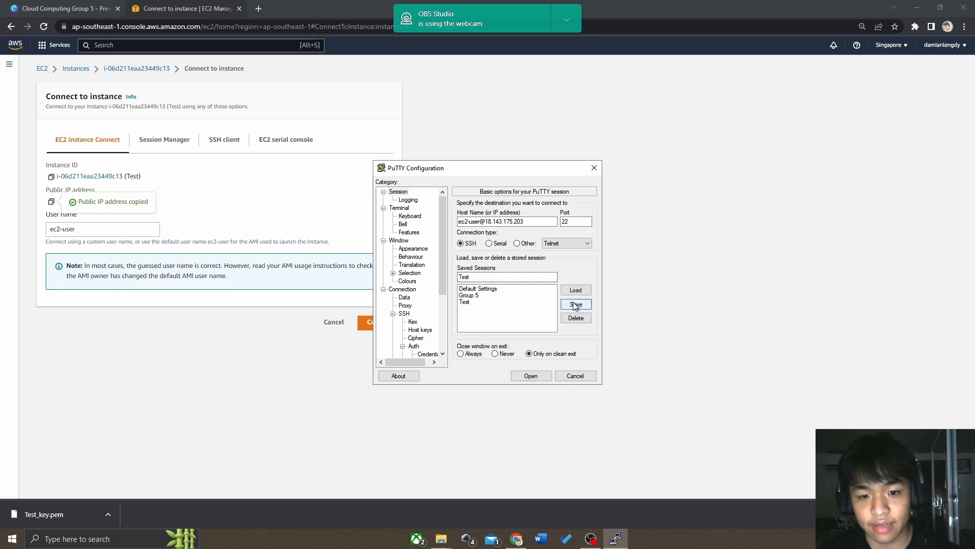
Open the connection with the saved Test session and move the terminal window clear of the EC2 connection page.
left_click(477, 301)
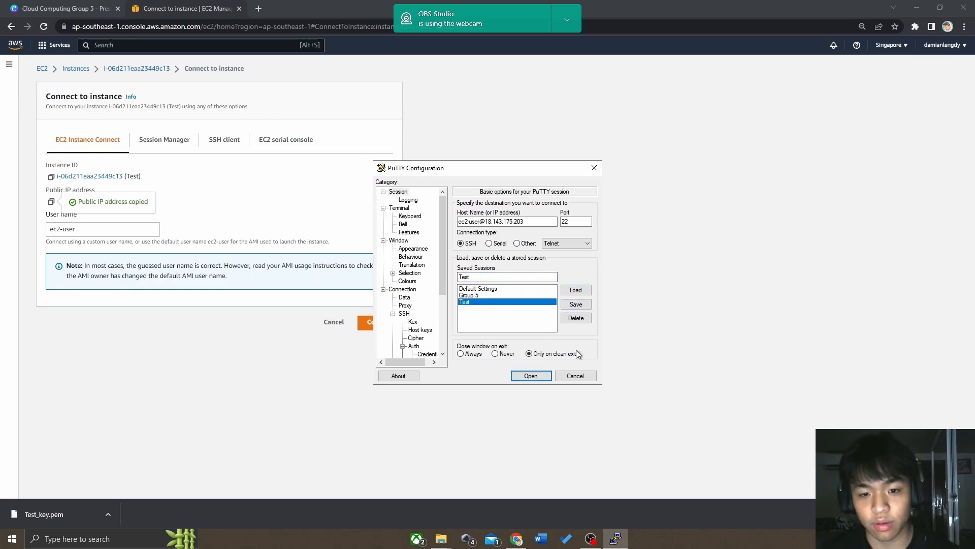
left_click(531, 376)
left_click(257, 290)
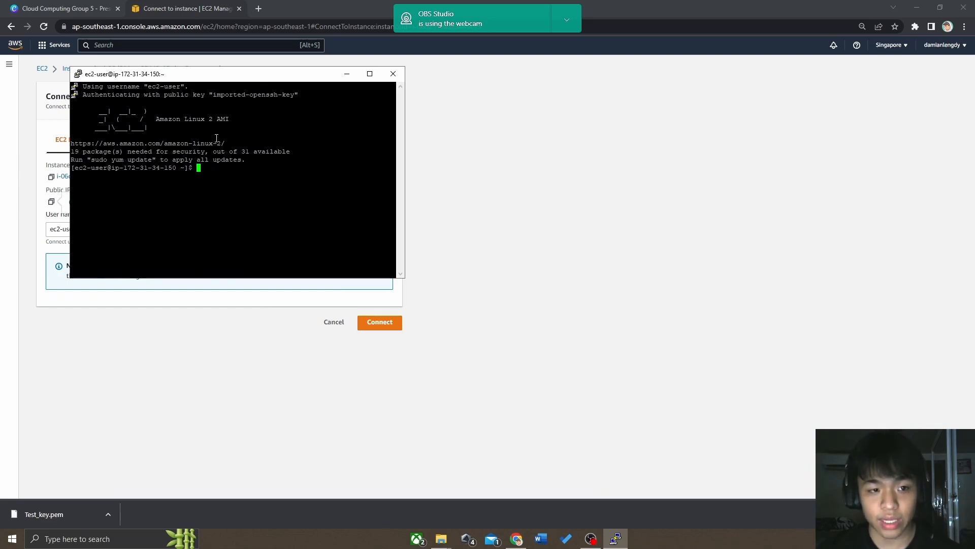
left_click_drag(200, 77, 669, 104)
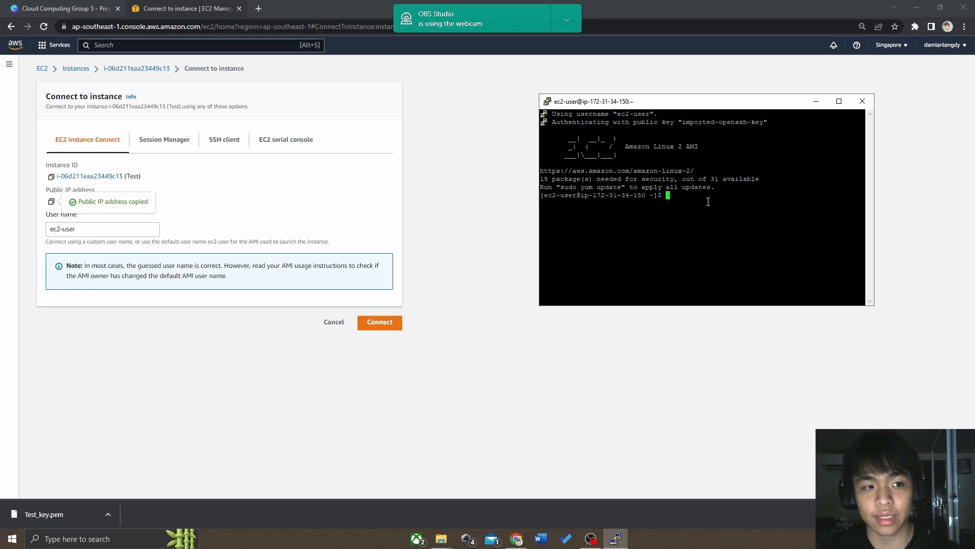
Show the Website Deployment slide in the Canva presentation and place the PuTTY terminal beside its command list.
left_click(82, 22)
left_click(76, 9)
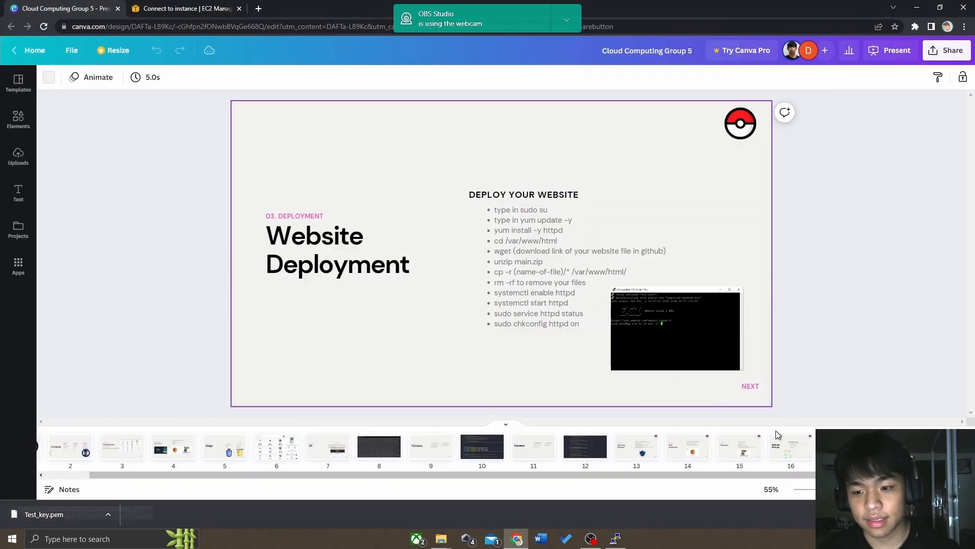
key("Up")
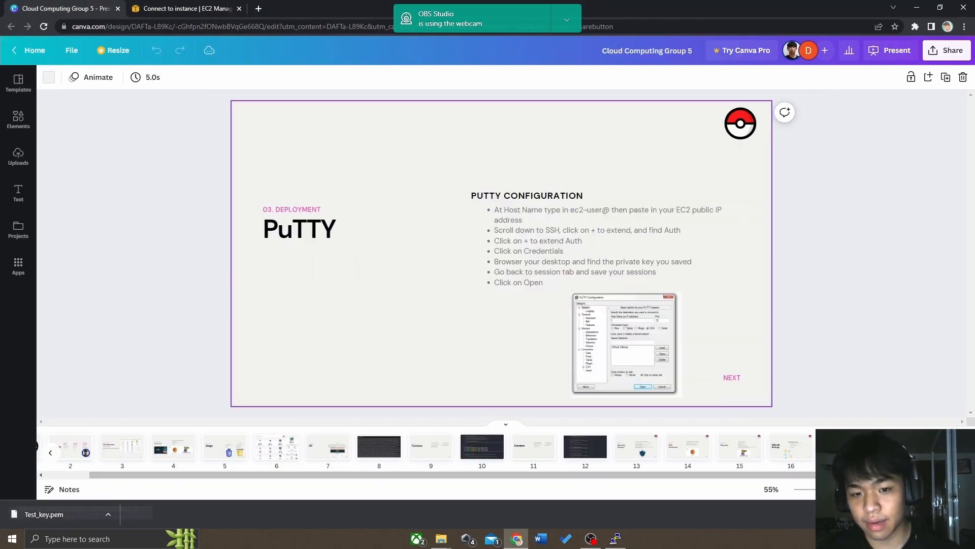
key("Down")
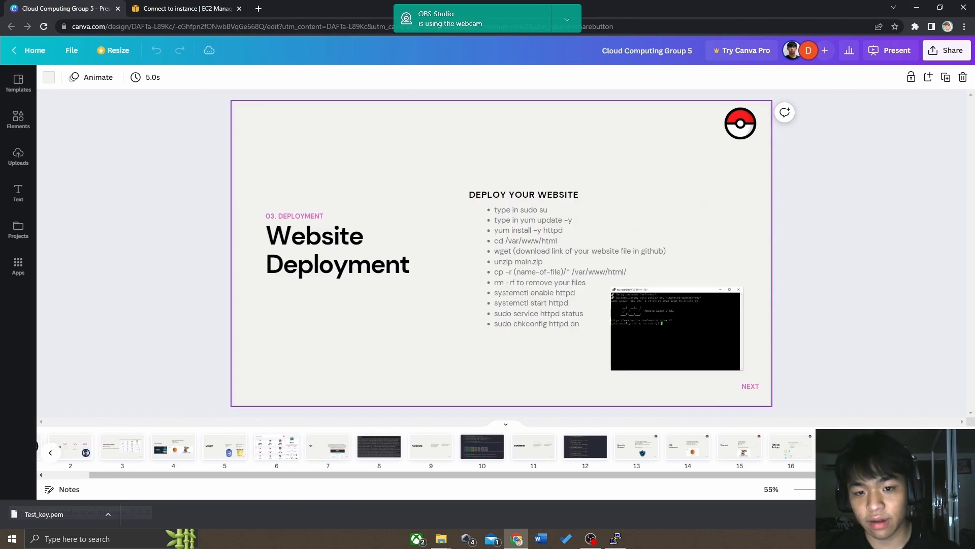
left_click(617, 539)
left_click_drag(632, 106, 775, 138)
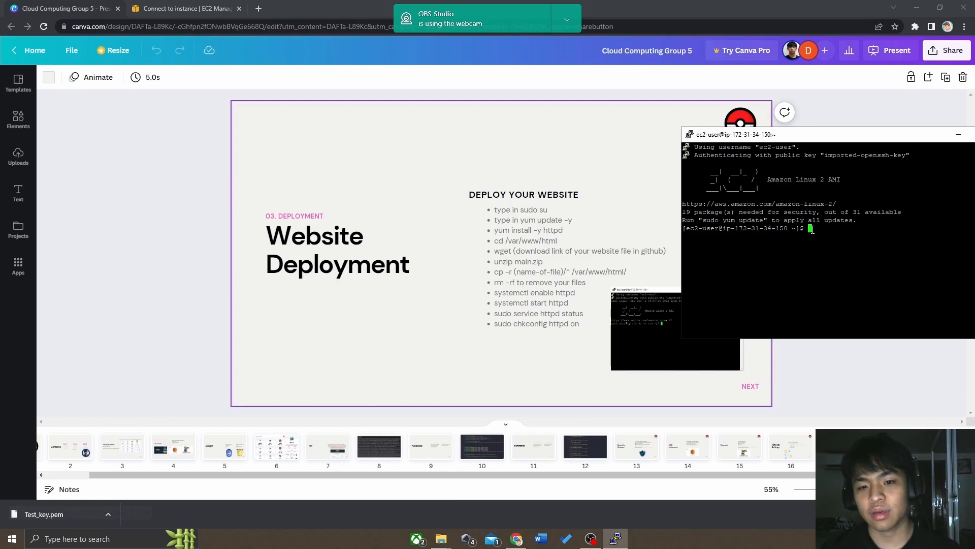
Switch to the root user with sudo su and update the server's packages with yum update -y.
type("sudo su")
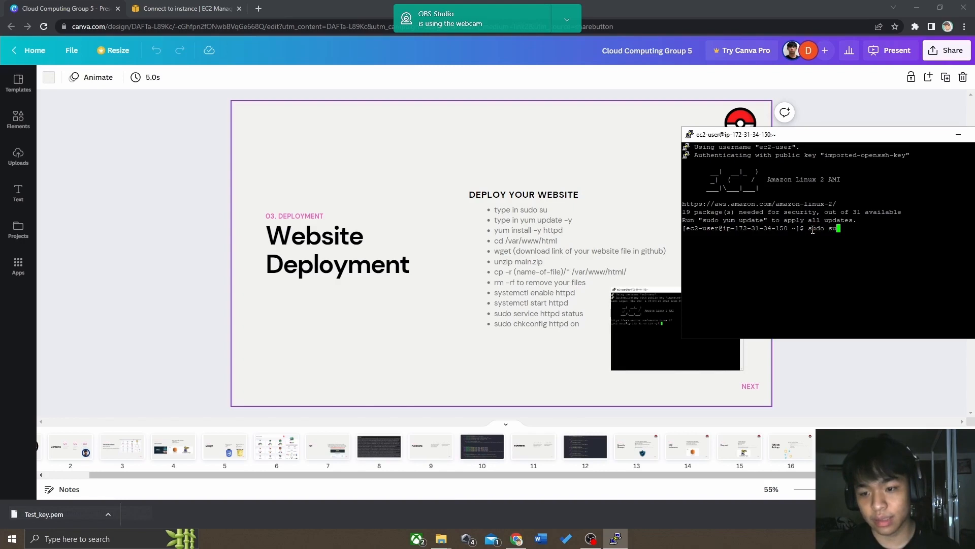
key("Return")
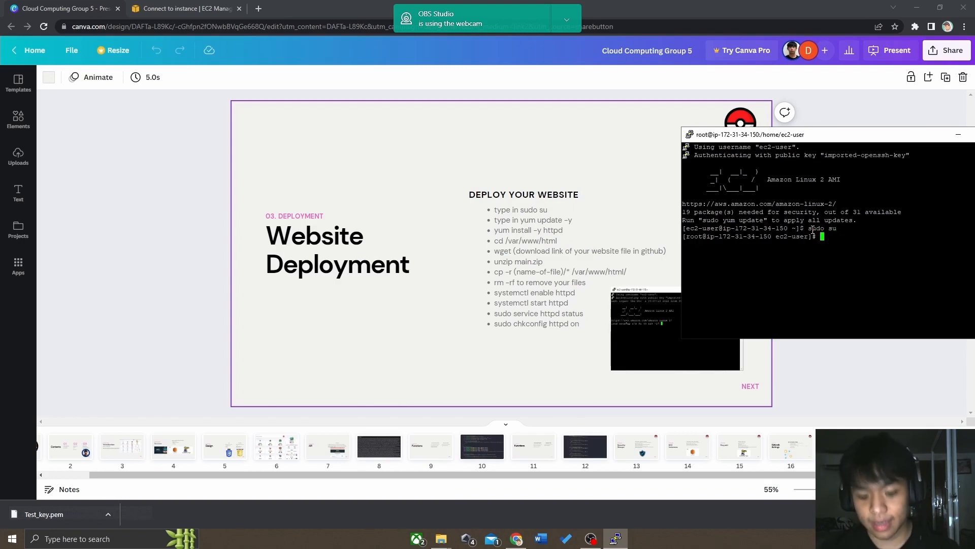
type("yum up")
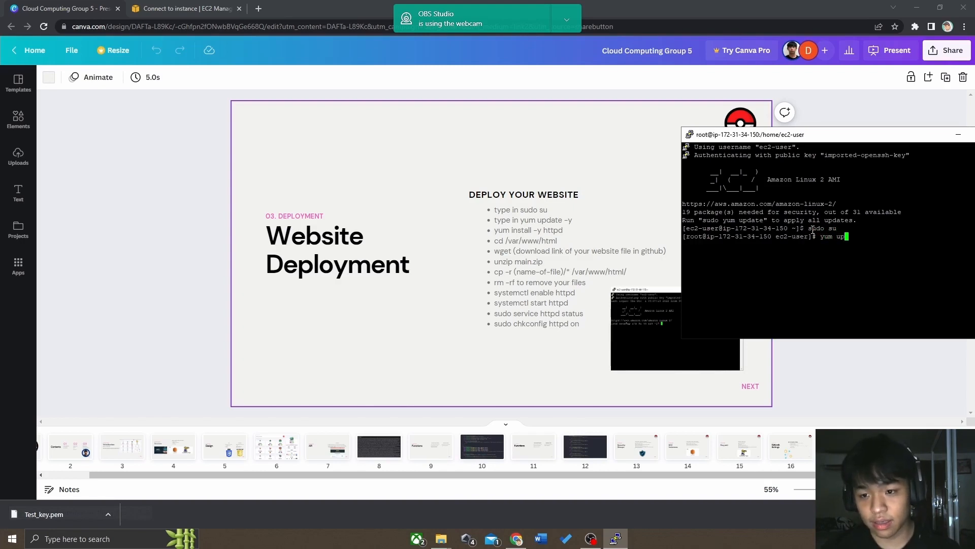
type("date")
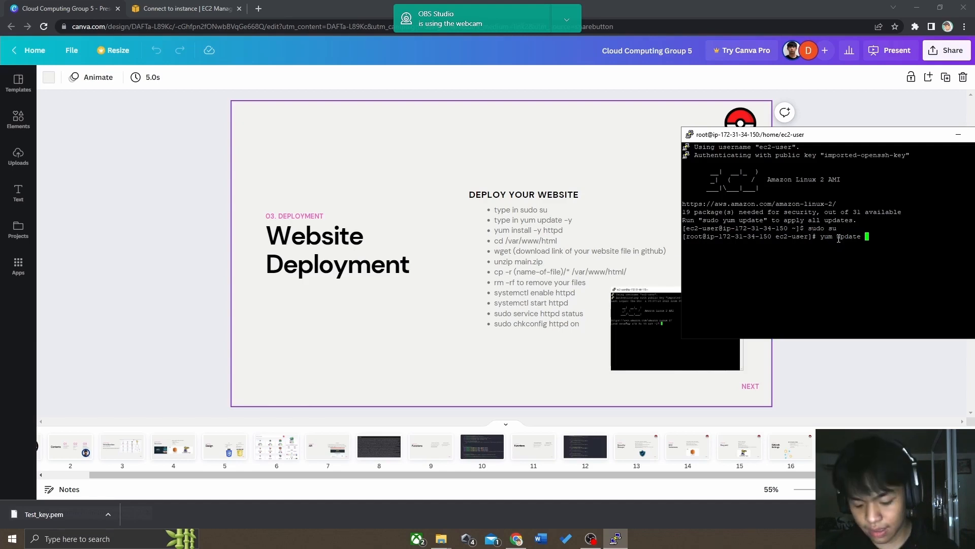
type("-y")
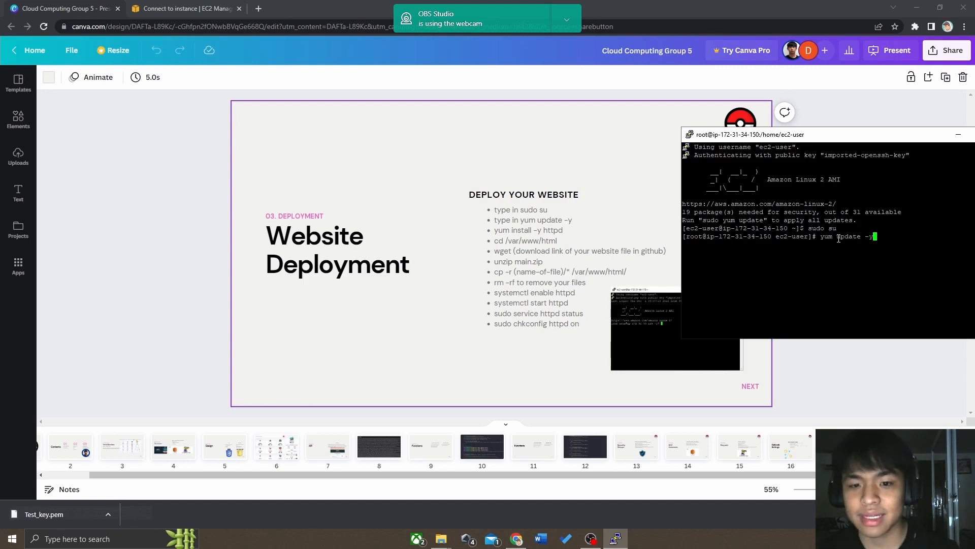
key("Return")
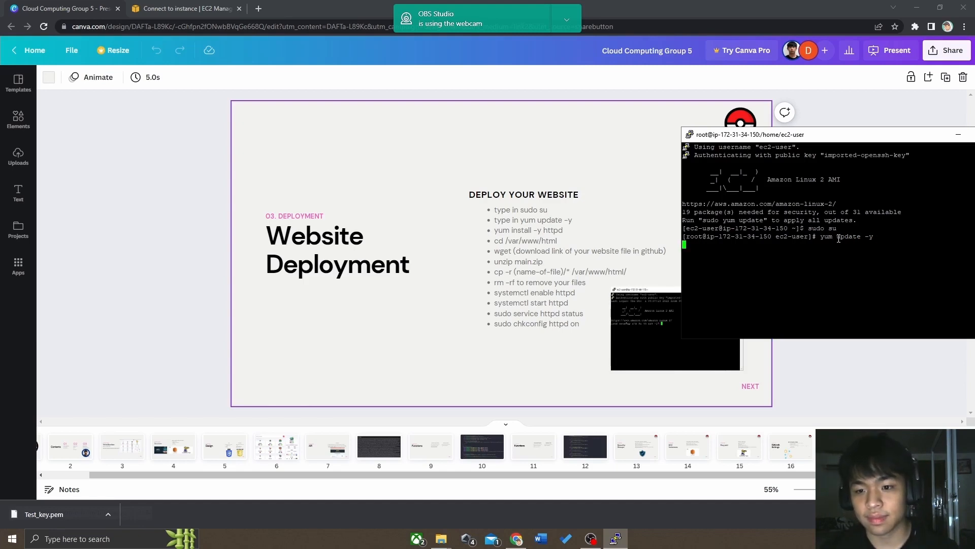
Check the Website Deployment slide for the command that follows the package update and return to the PuTTY terminal.
left_click_drag(864, 134, 612, 126)
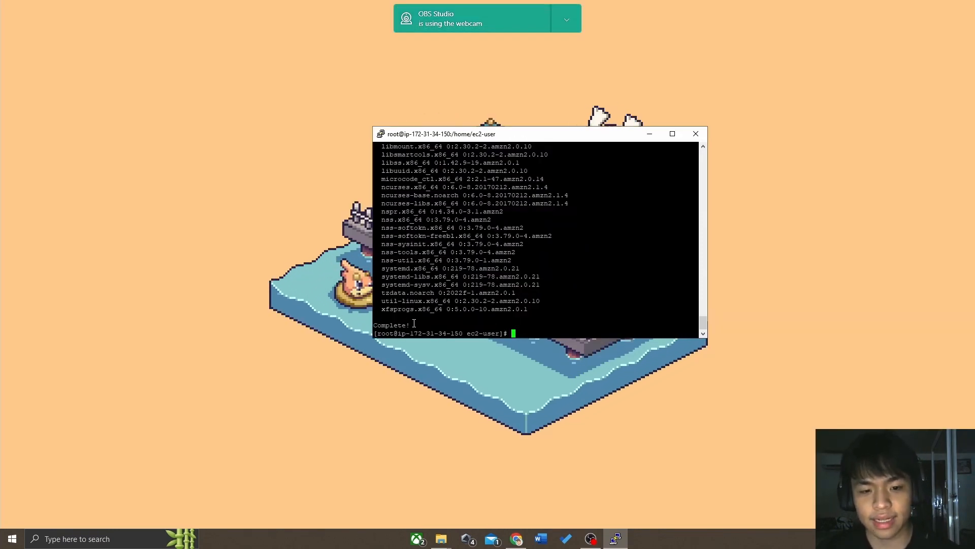
left_click(515, 540)
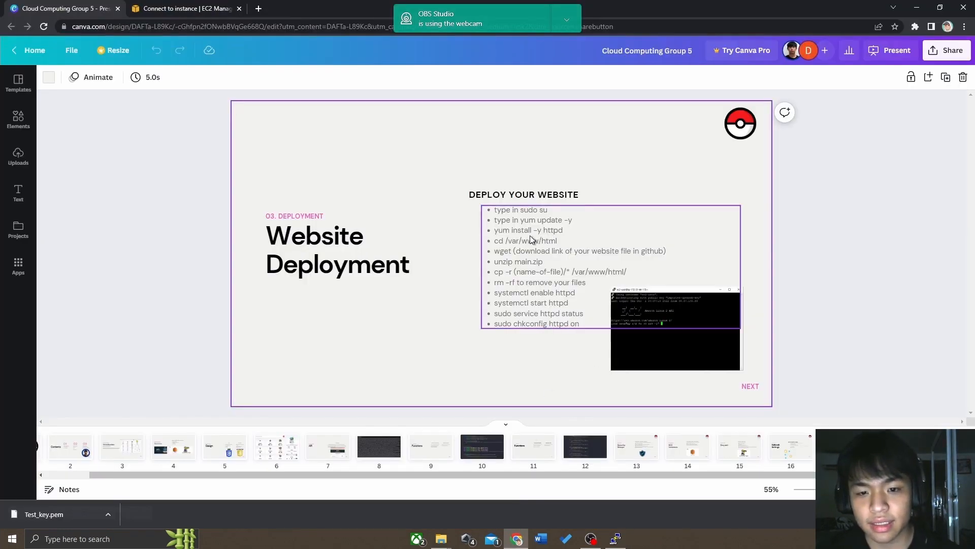
key("alt+Tab")
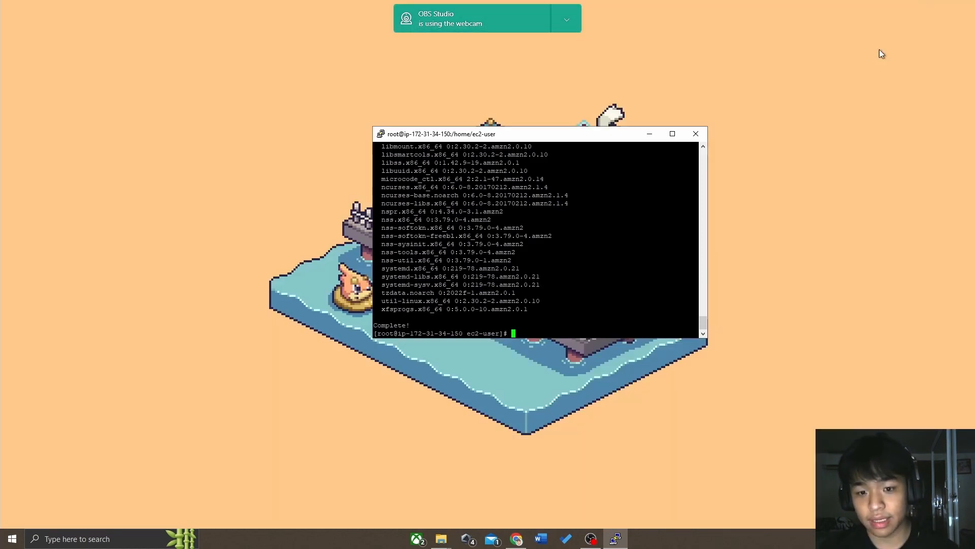
Install the Apache web server on the instance with yum install -y httpd, checking the command against the Website Deployment slide.
left_click(917, 8)
type("yum install")
key("alt+Tab")
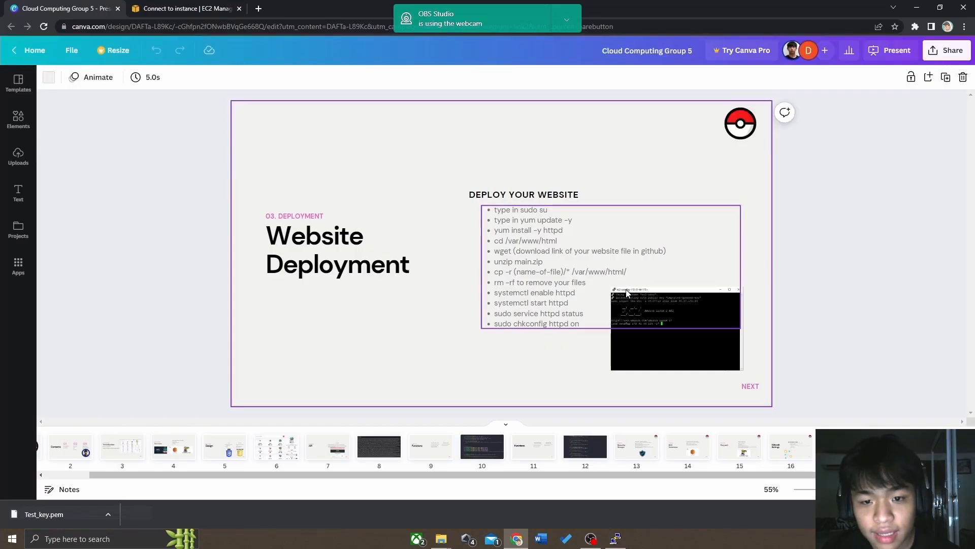
key("alt+Tab")
type("-")
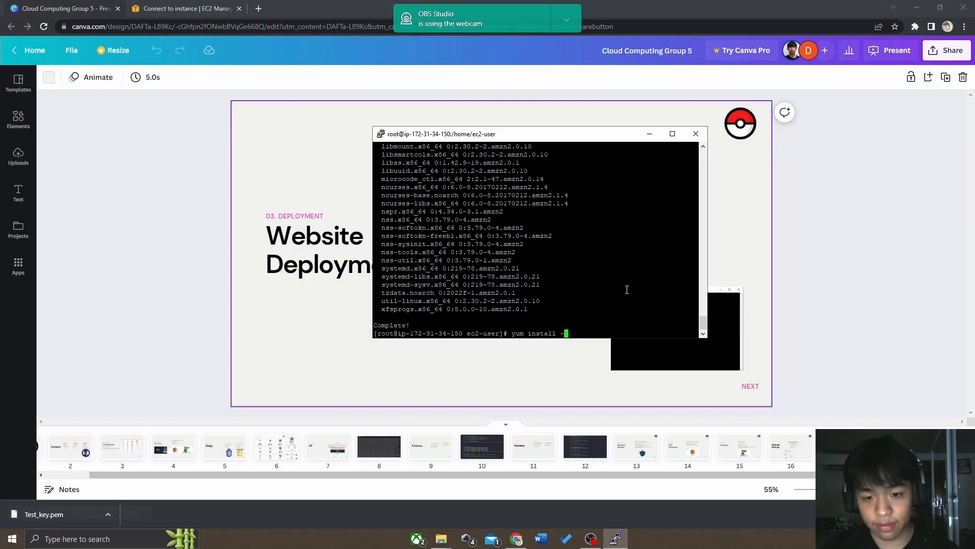
type("y httpd")
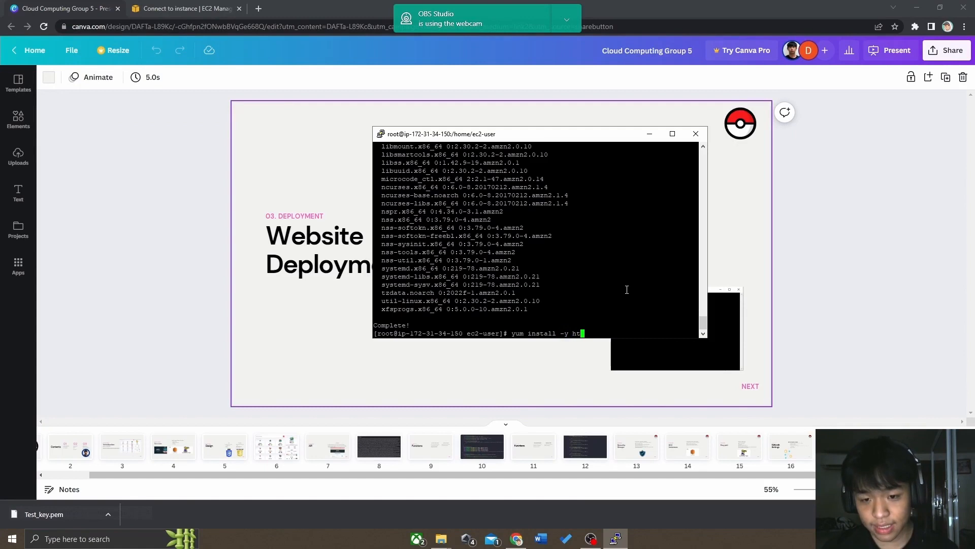
key("Return")
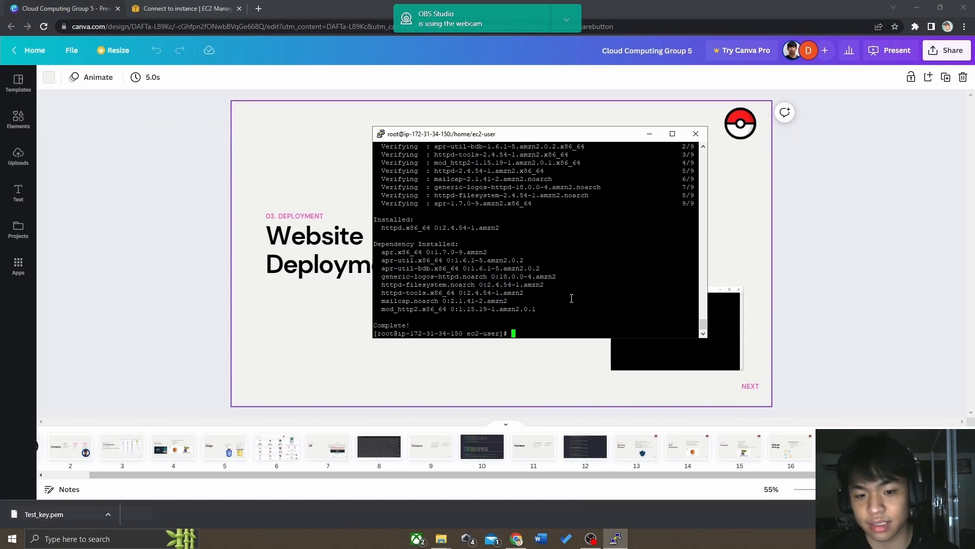
Move the PuTTY terminal clear of the slide's command list and enter the cd command for the /var/www/html directory.
left_click_drag(548, 139, 853, 164)
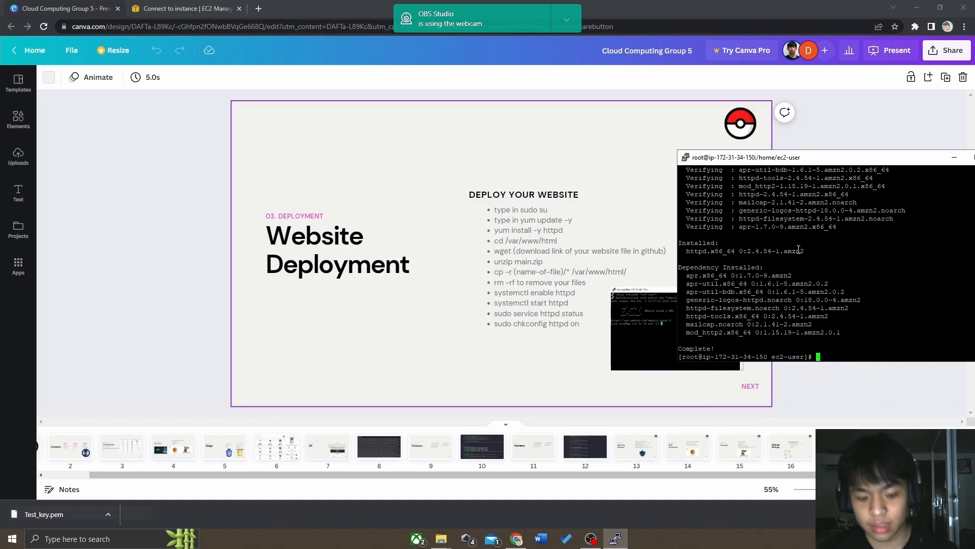
type("cd")
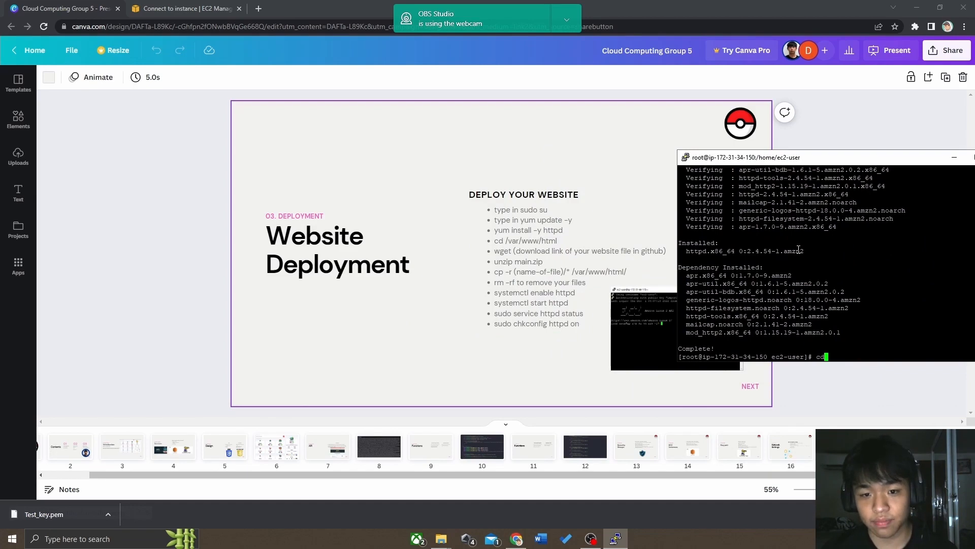
type("/")
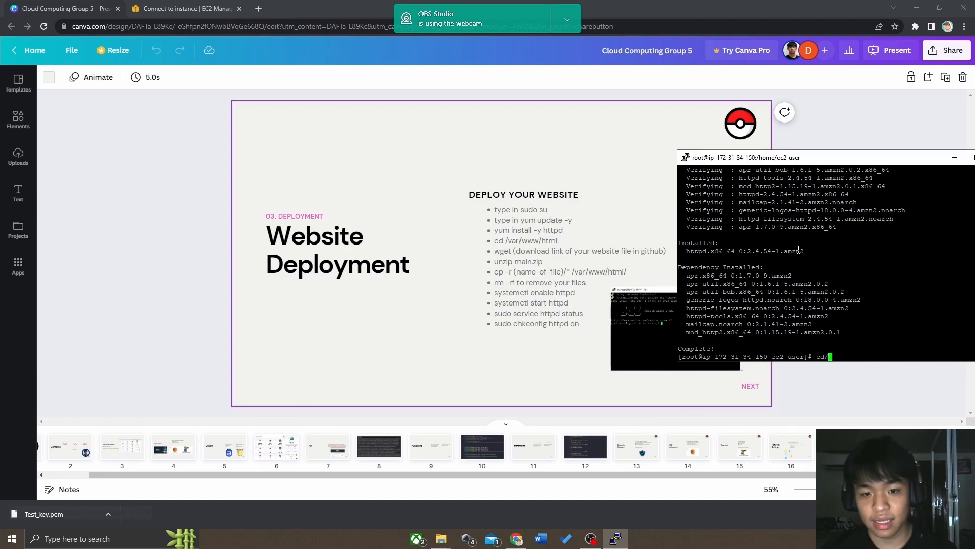